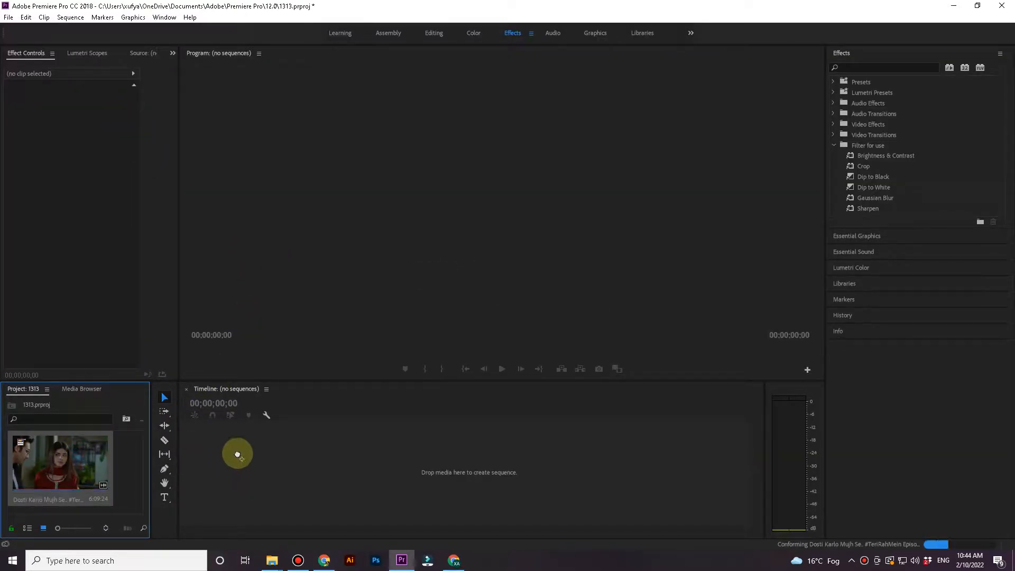
# - Create a sequence from the drama clip and make its frame square by setting the horizontal frame size to 1080
pyautogui.click(123, 469)
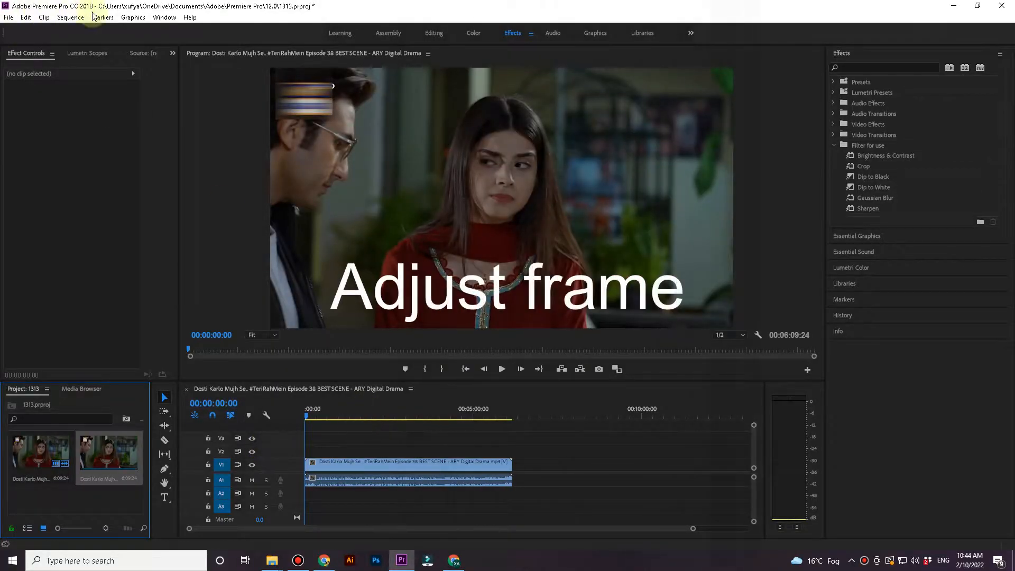
pyautogui.click(75, 20)
pyautogui.click(79, 27)
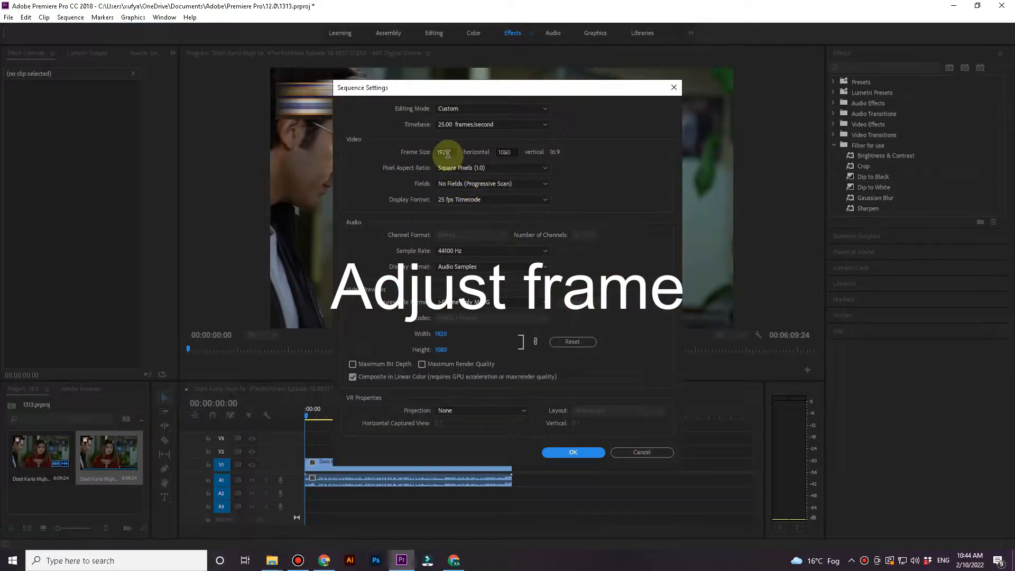
pyautogui.click(443, 153)
pyautogui.write('10')
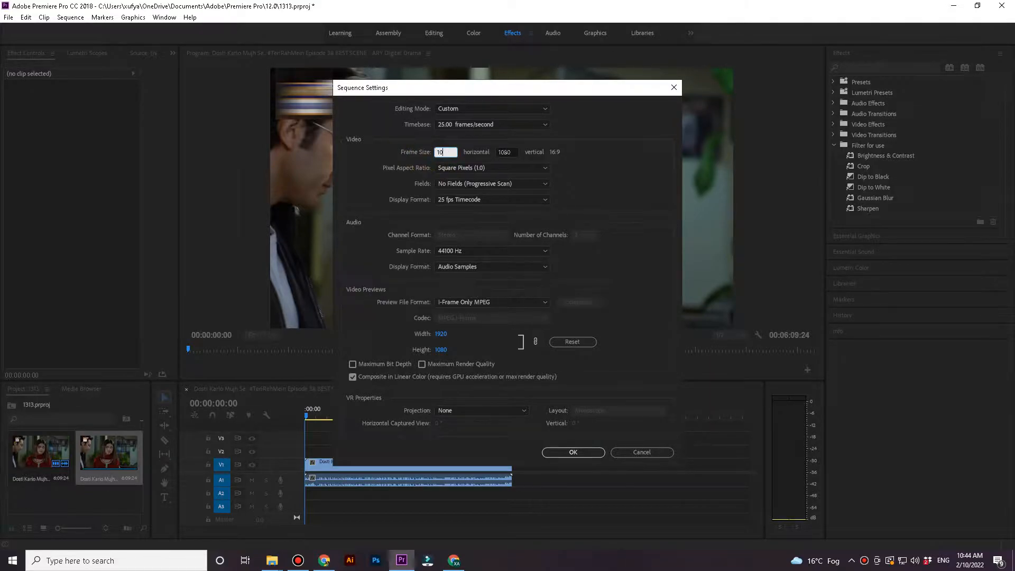
pyautogui.click(588, 452)
pyautogui.click(561, 293)
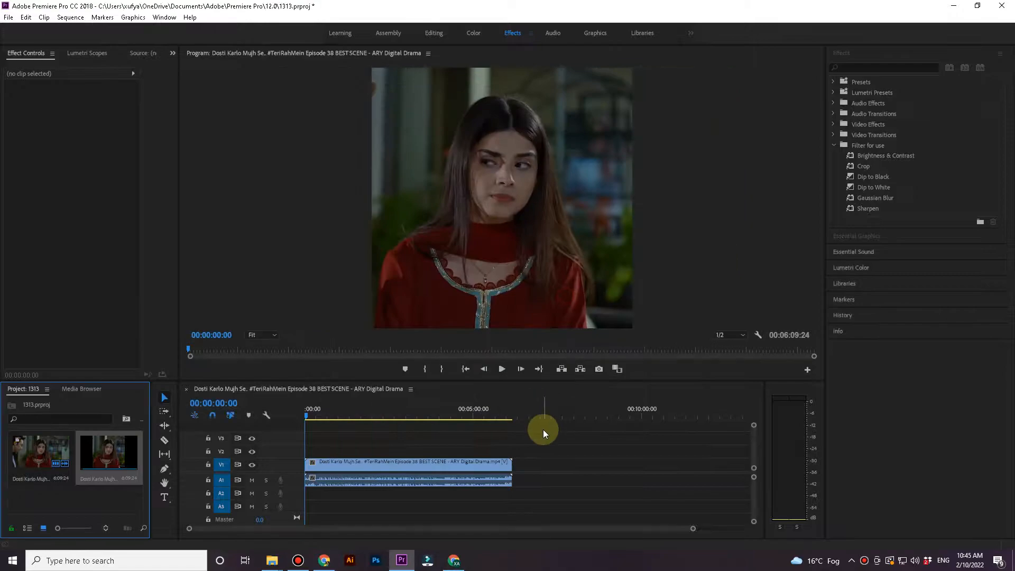
# - Cut the clip at 00:00:33:22, delete the part before the cut, and move the remaining footage to the sequence start
pyautogui.moveTo(693, 530); pyautogui.dragTo(500, 513)
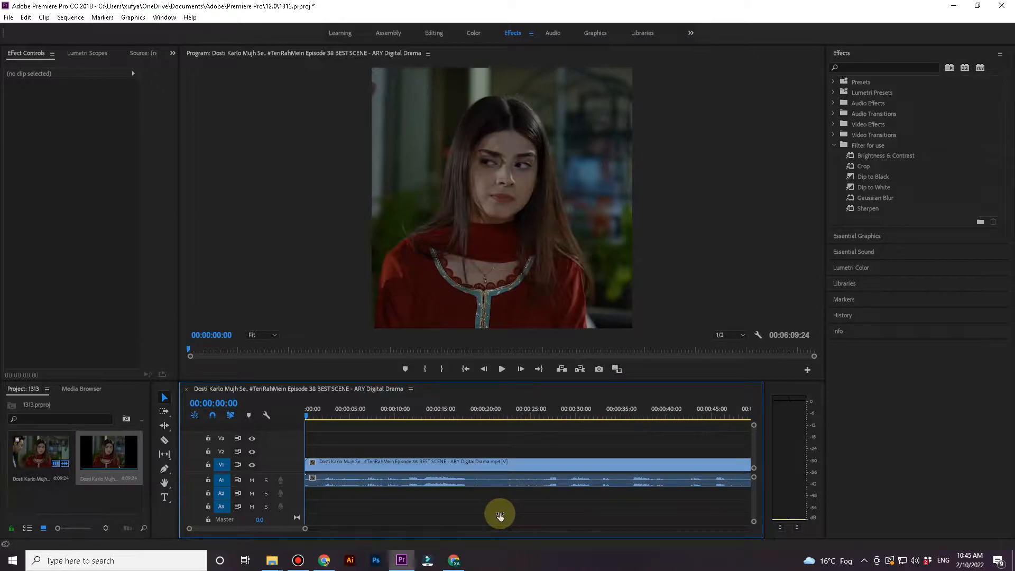
pyautogui.press('space')
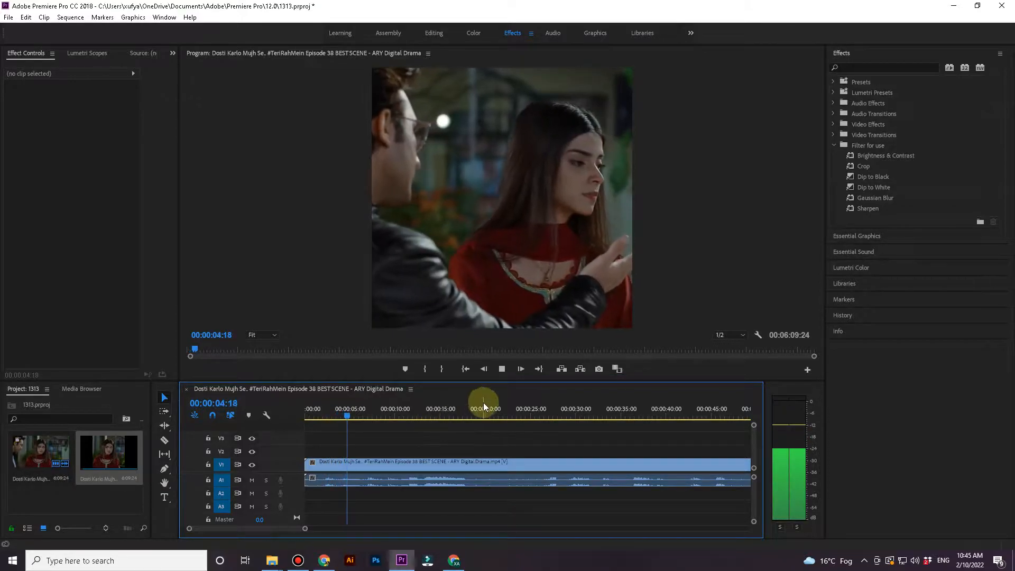
pyautogui.click(485, 417)
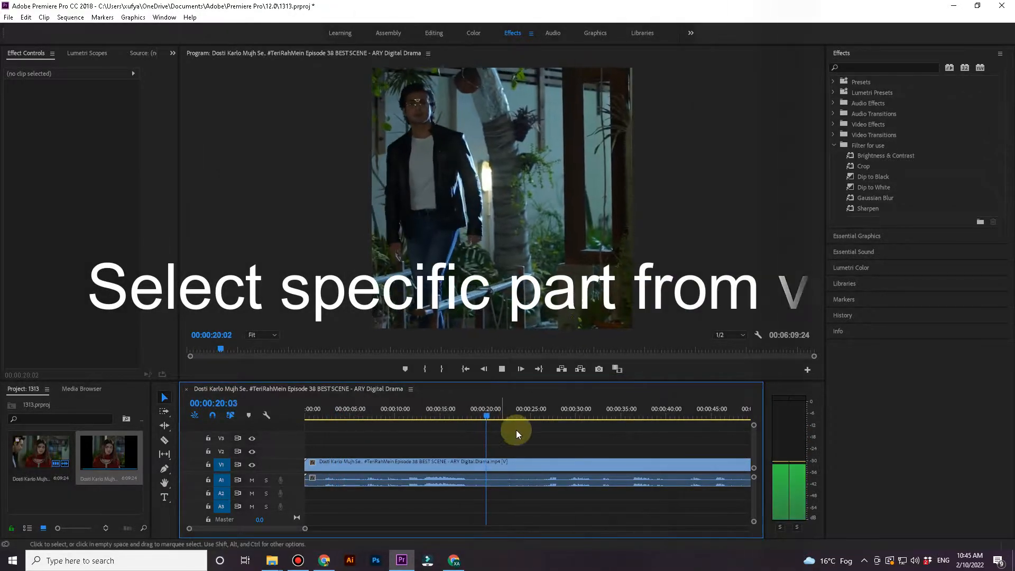
pyautogui.click(612, 416)
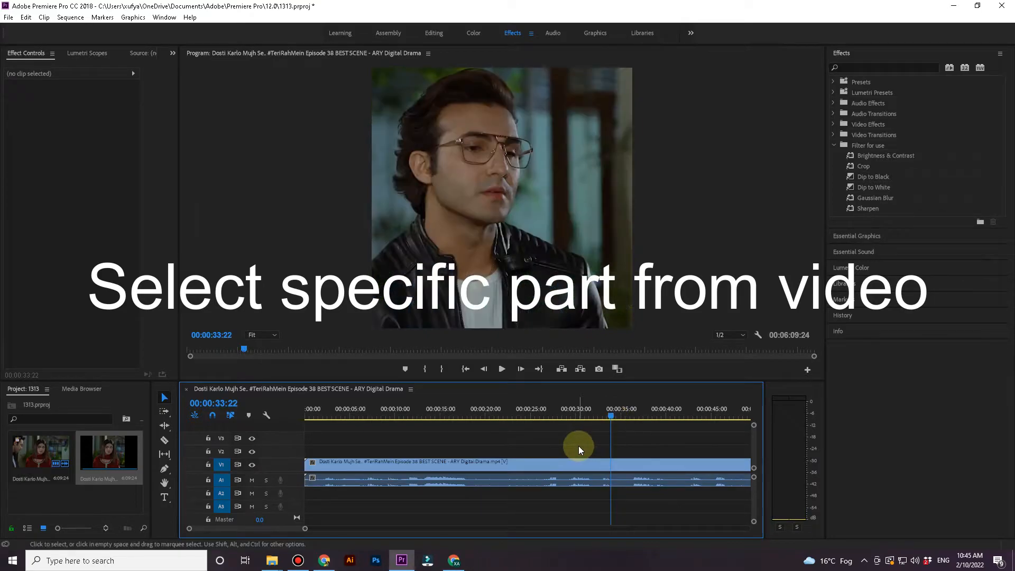
pyautogui.press('c')
pyautogui.press('v')
pyautogui.click(522, 479)
pyautogui.press('Delete')
pyautogui.moveTo(626, 466); pyautogui.dragTo(320, 470)
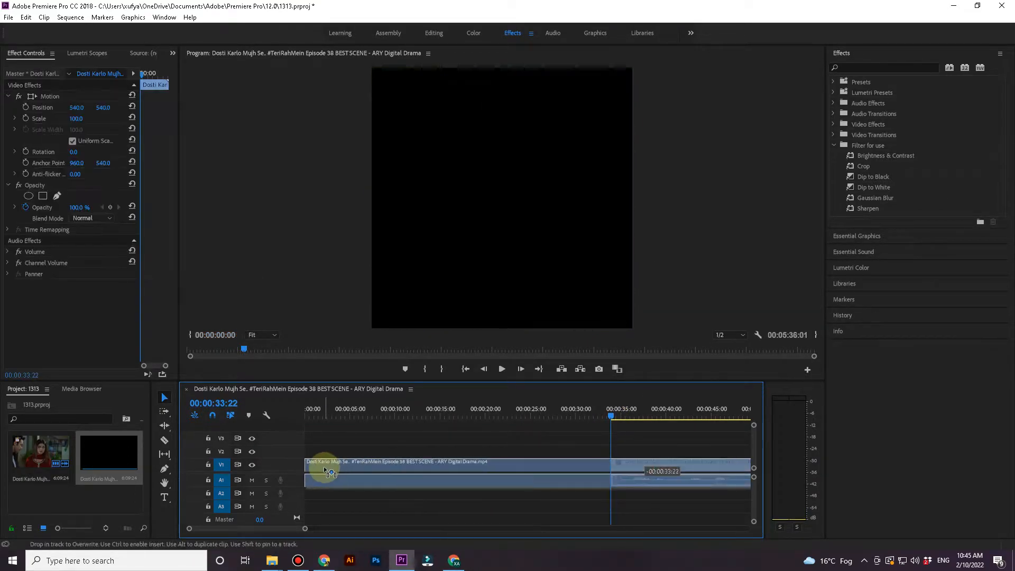
# - Play the footage from the start and split the clip at the first shot change, at about 00:00:06:10
pyautogui.click(308, 417)
pyautogui.click(393, 452)
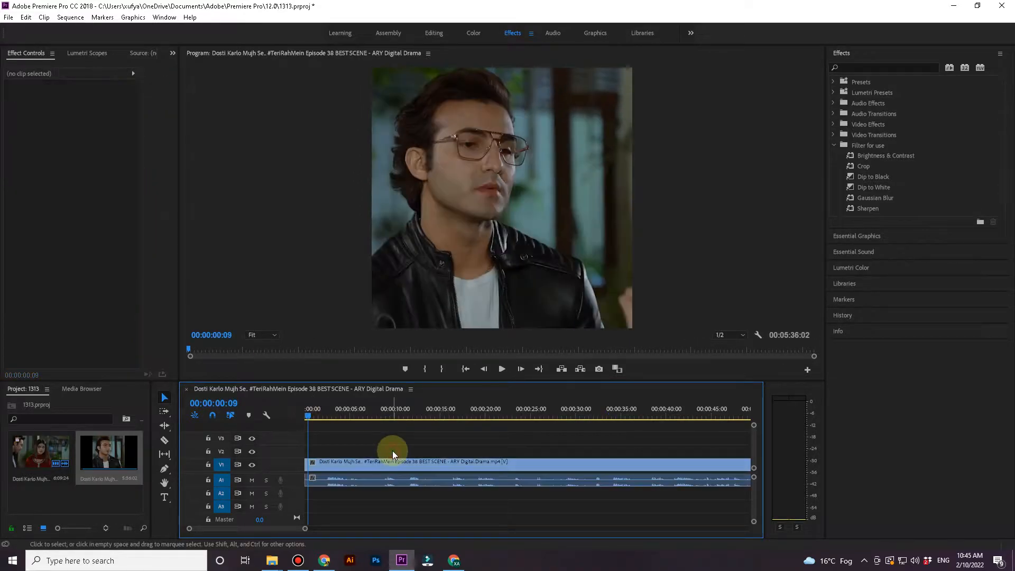
pyautogui.press('space')
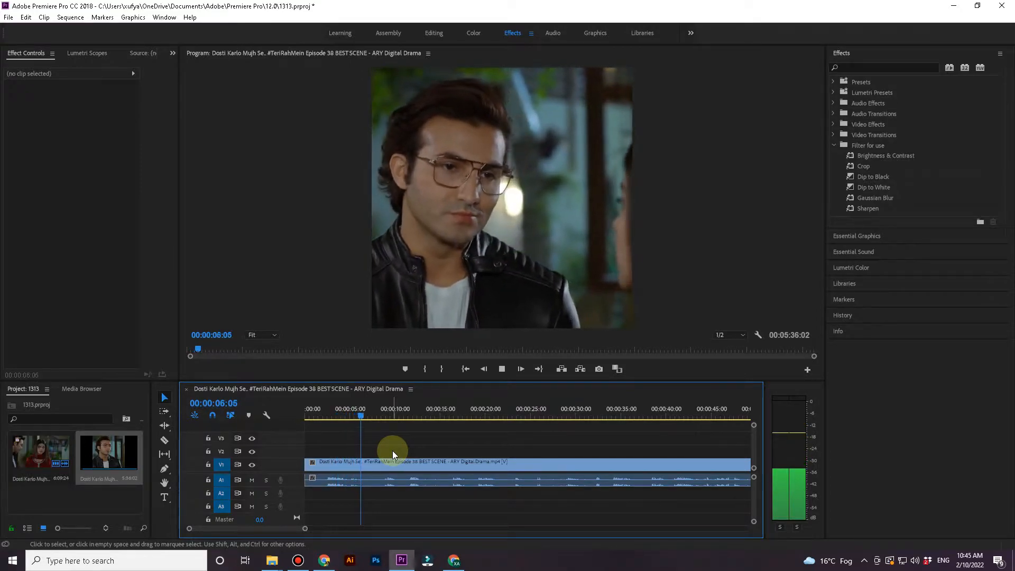
pyautogui.press('space')
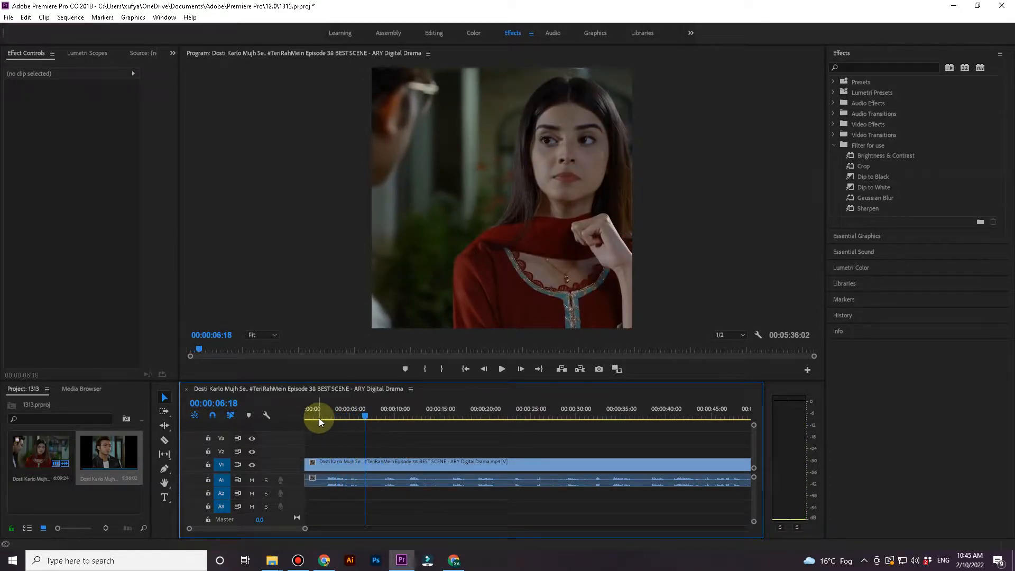
pyautogui.press('Left')
pyautogui.press('Left')
pyautogui.press('Left')
pyautogui.press('Left')
pyautogui.press('Left')
pyautogui.press('Left')
pyautogui.press('Left')
pyautogui.press('Left')
pyautogui.press('Right')
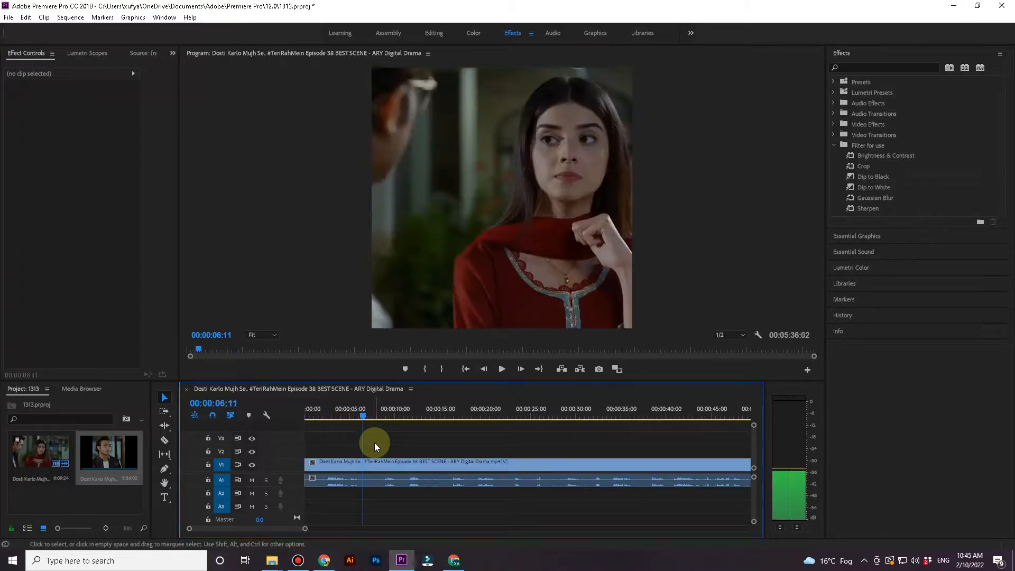
pyautogui.press('c')
pyautogui.click(368, 465)
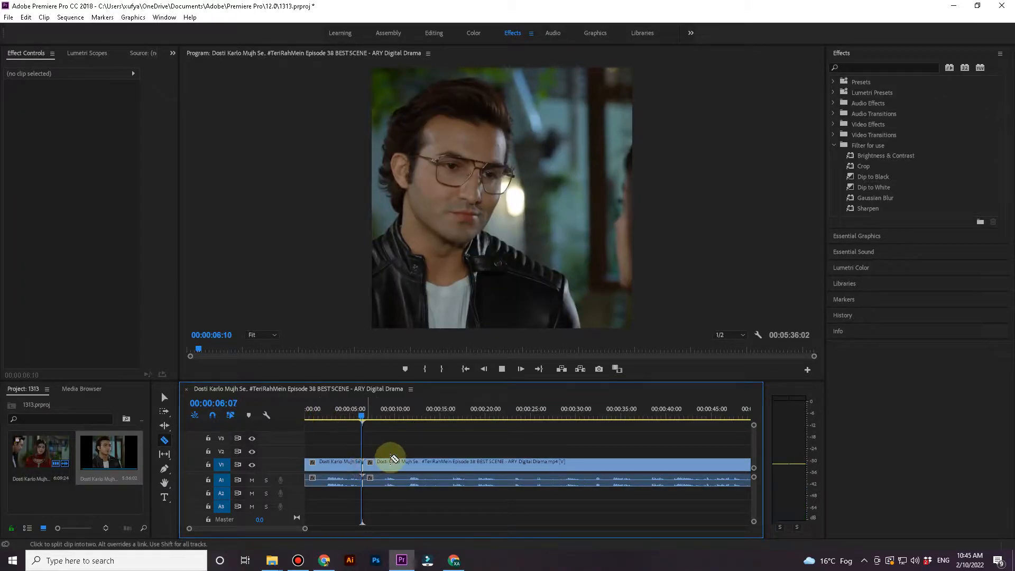
# - Play on to the next shot change and split the clip at 00:00:12:18
pyautogui.press('space')
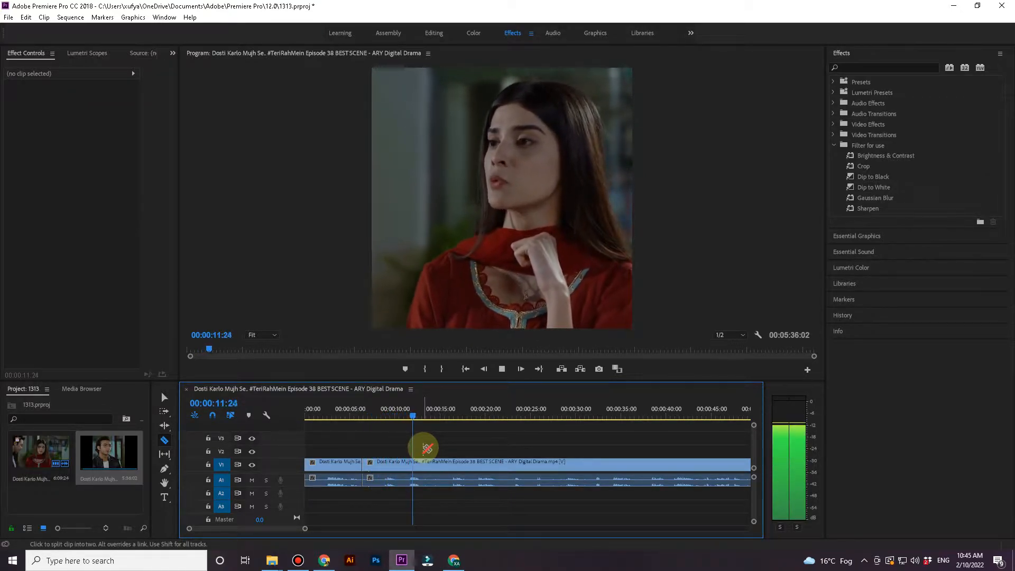
pyautogui.press('space')
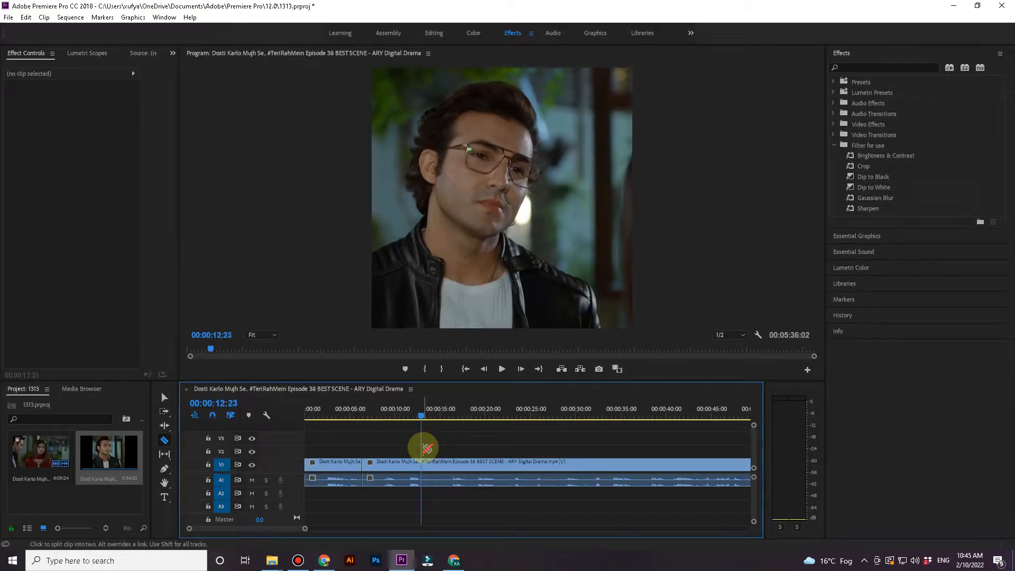
pyautogui.press('Left')
pyautogui.press('Left')
pyautogui.press('Left')
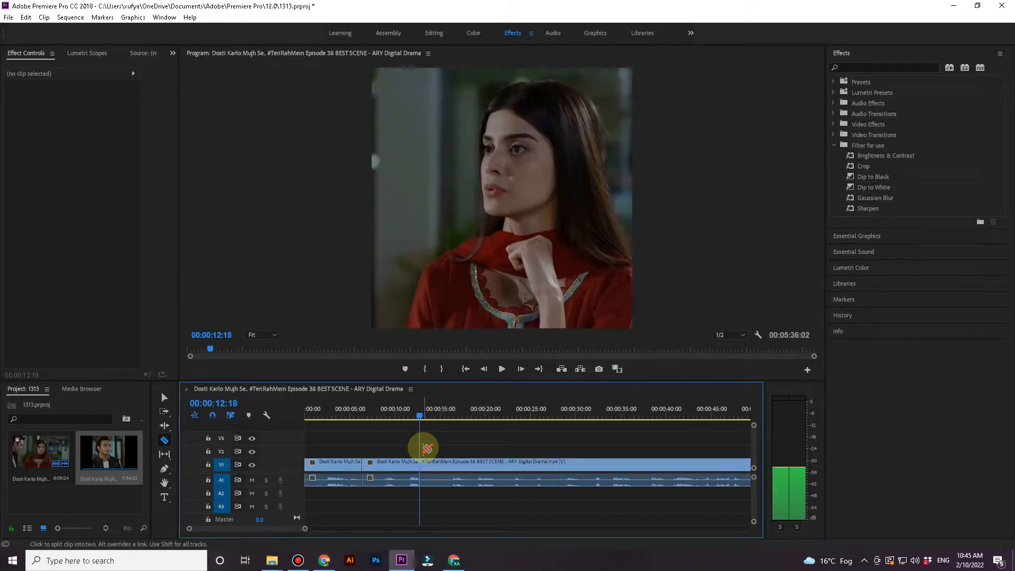
pyautogui.click(420, 464)
# - Find the following shot change frame by frame and split the clip at 00:00:15:08
pyautogui.press('space')
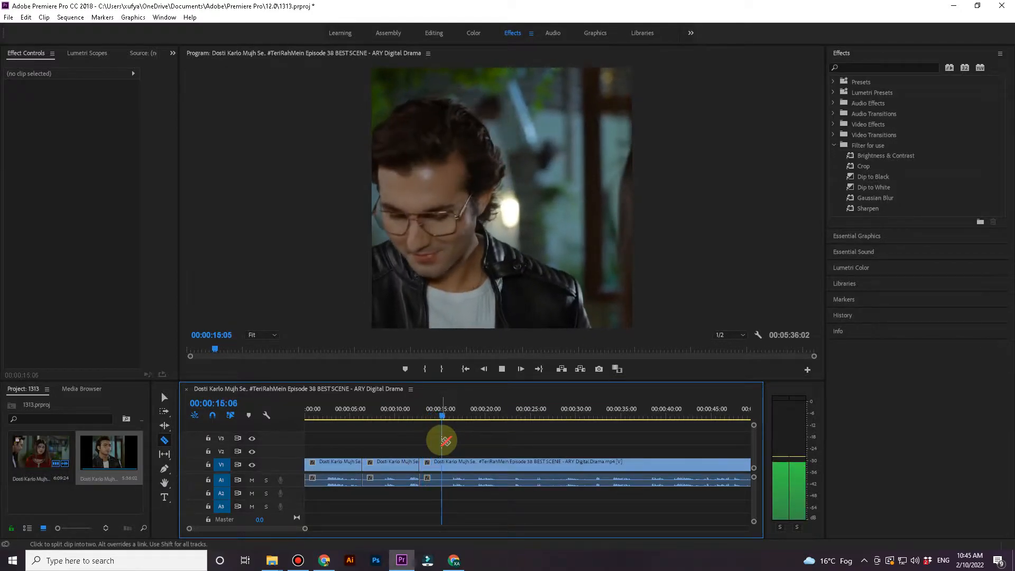
pyautogui.press('space')
pyautogui.press('Left')
pyautogui.press('Left')
pyautogui.press('Left')
pyautogui.press('Left')
pyautogui.press('Left')
pyautogui.press('Left')
pyautogui.press('Left')
pyautogui.press('Left')
pyautogui.press('Left')
pyautogui.press('Left')
pyautogui.press('Left')
pyautogui.press('Right')
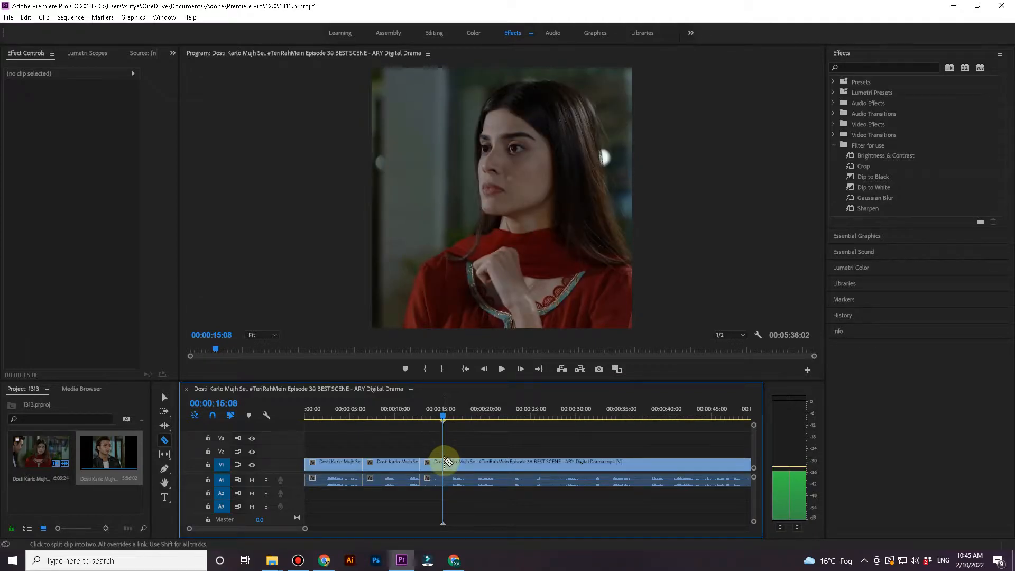
# - Play to the next change of shot and split the clip at 00:00:21:06
pyautogui.press('space')
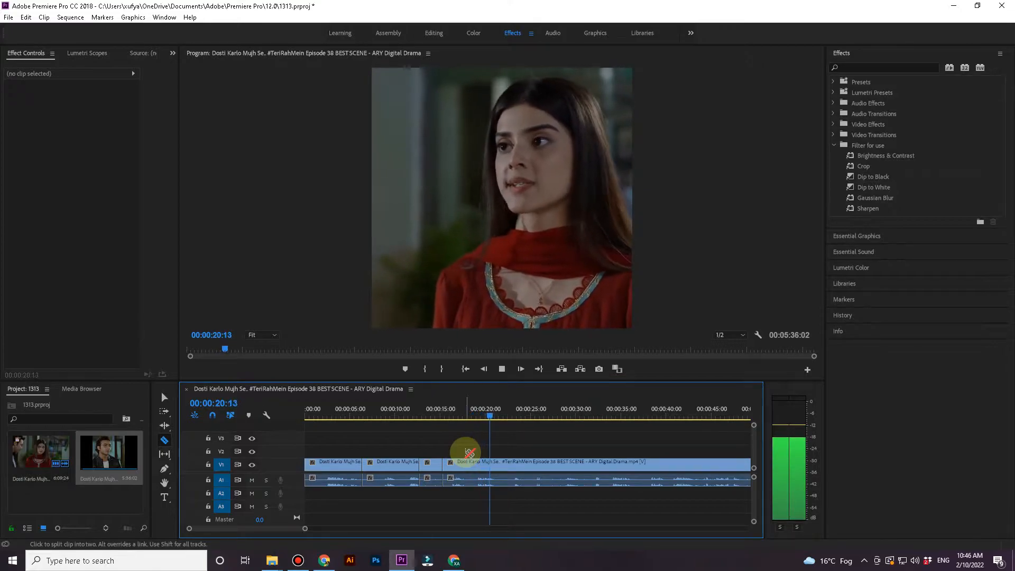
pyautogui.press('space')
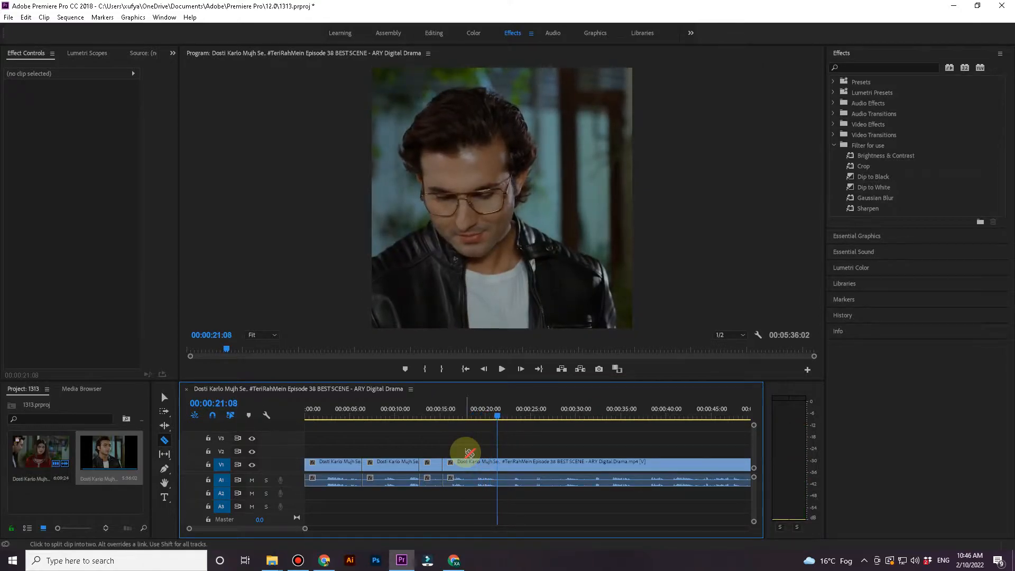
pyautogui.press('Left')
pyautogui.press('Left')
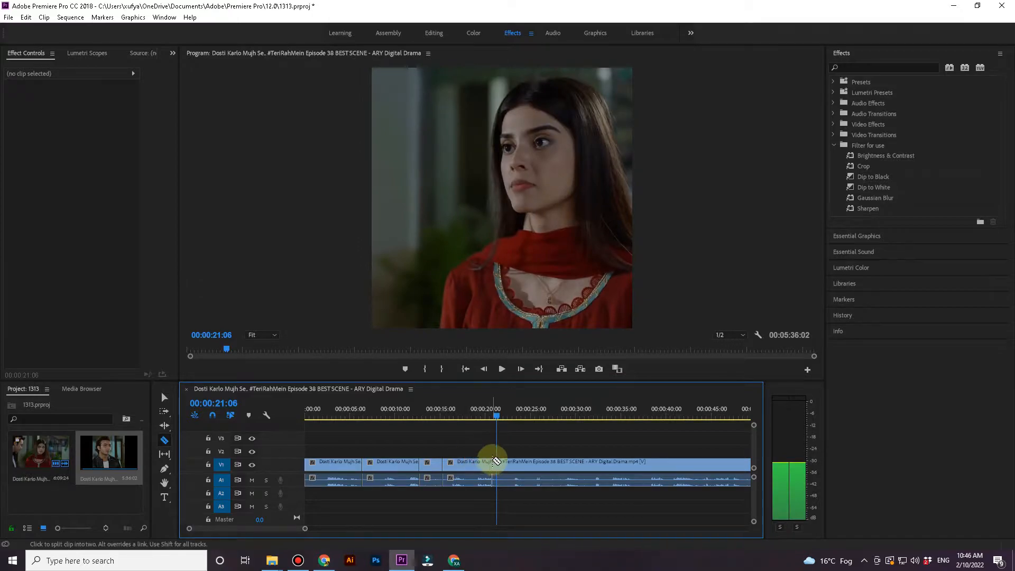
# - Split the last clip at 00:00:23:04 and delete all the footage after the cut
pyautogui.press('space')
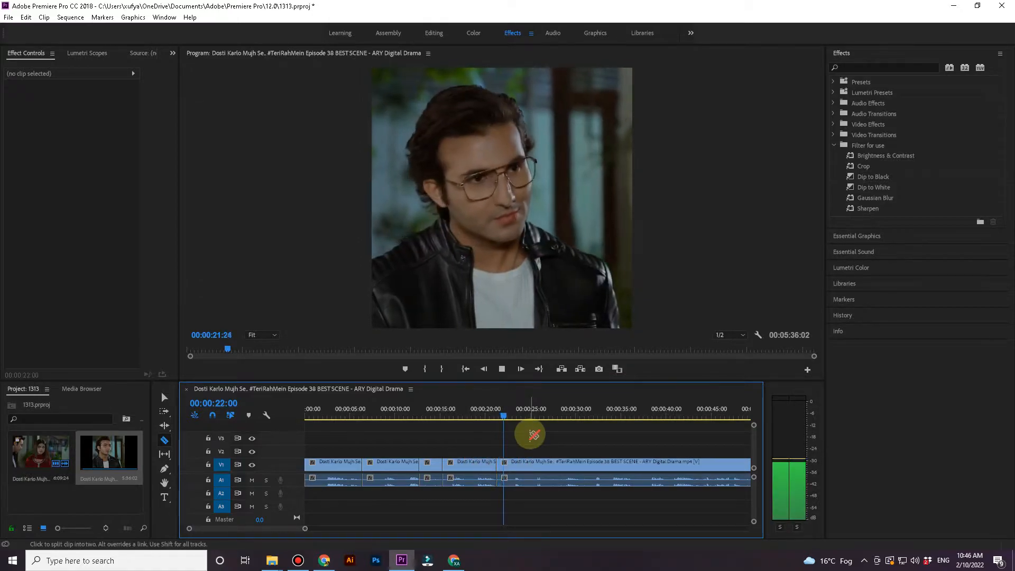
pyautogui.press('space')
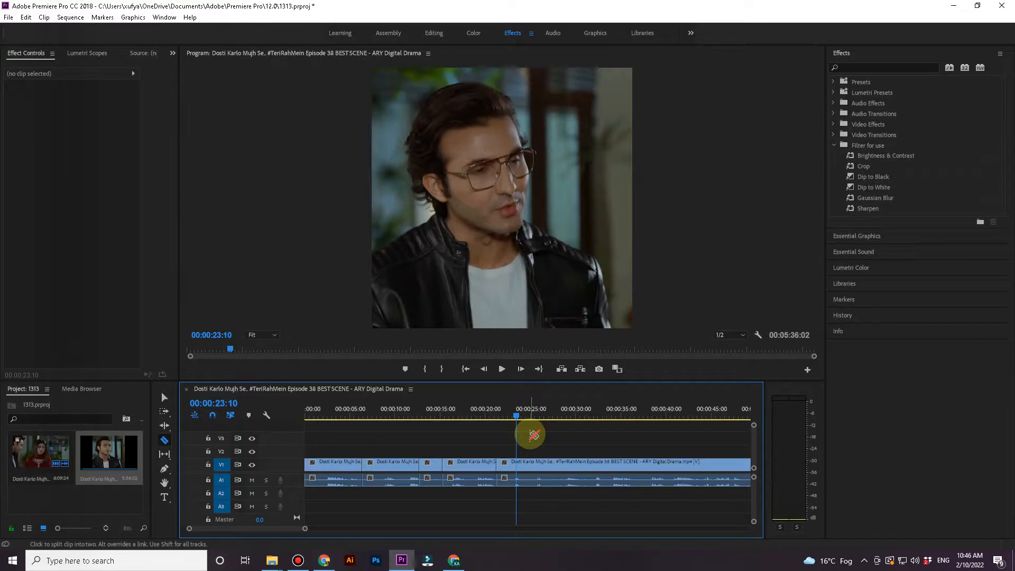
pyautogui.press('Left')
pyautogui.press('Left')
pyautogui.press('Left')
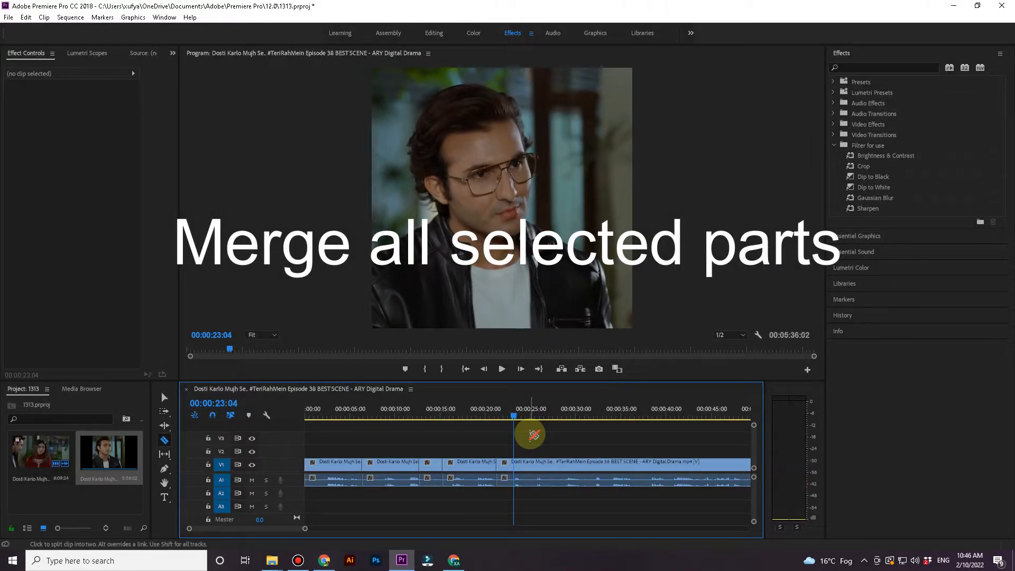
pyautogui.click(514, 468)
pyautogui.press('v')
pyautogui.click(566, 479)
pyautogui.press('Delete')
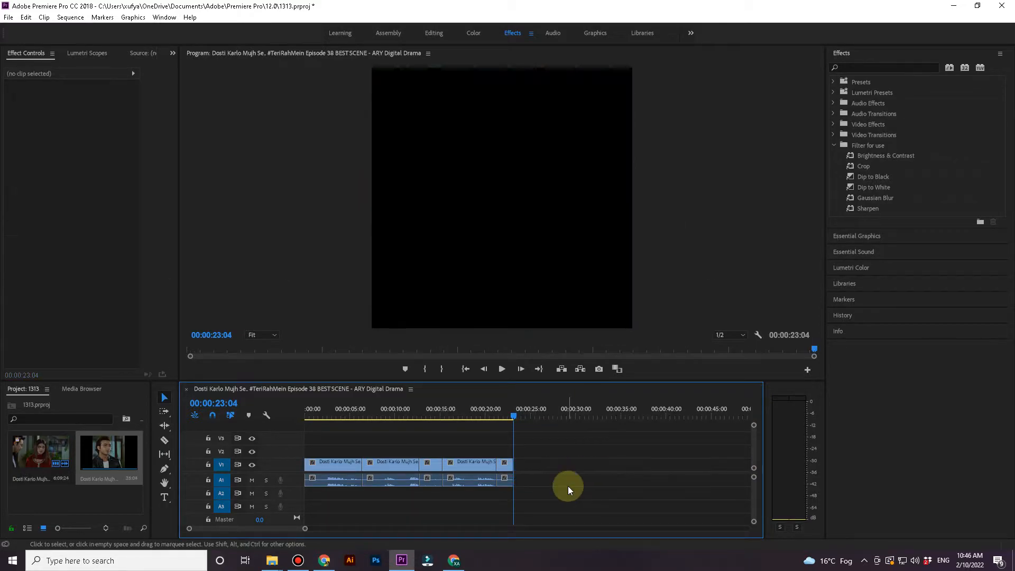
# - Unlink the audio from all the video clips and delete every audio segment
pyautogui.moveTo(566, 484); pyautogui.dragTo(386, 462)
pyautogui.rightClick(385, 463)
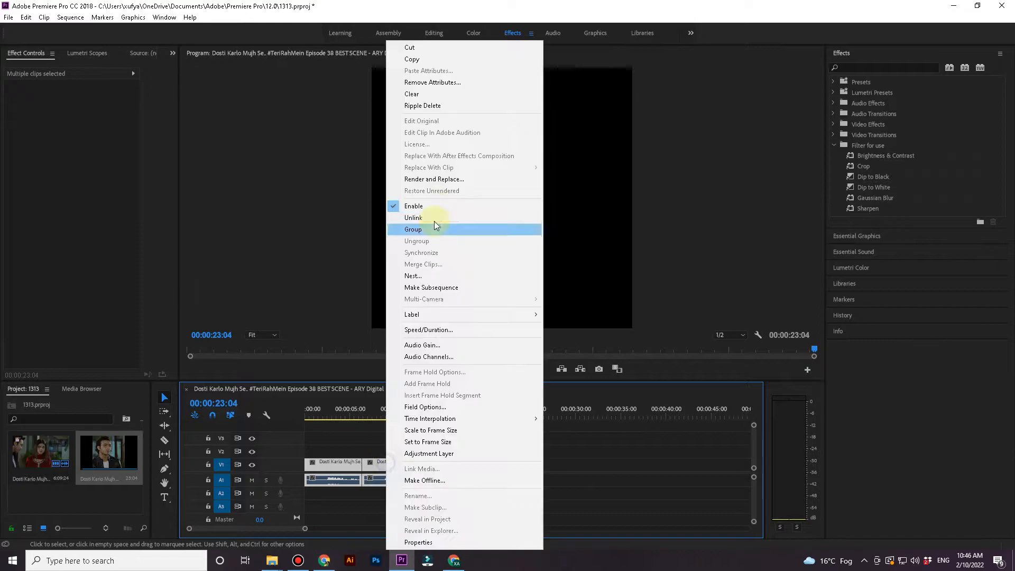
pyautogui.click(424, 217)
pyautogui.moveTo(553, 486); pyautogui.dragTo(321, 481)
pyautogui.press('Delete')
# - Move the clips after the first one to about 00:00:20:00, and trim the first clip to end at 00:00:03:04
pyautogui.moveTo(554, 454); pyautogui.dragTo(519, 464)
pyautogui.click(309, 416)
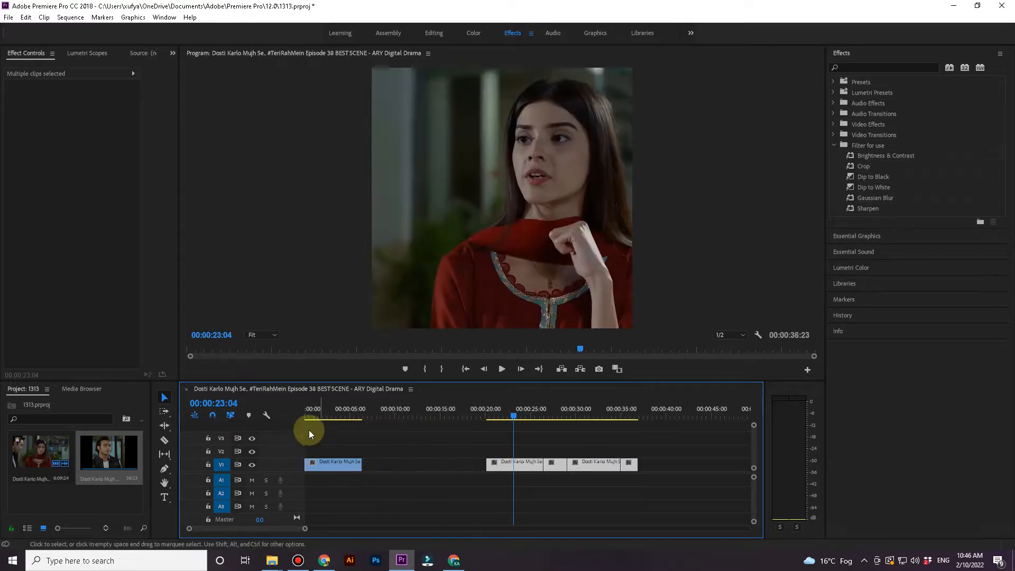
pyautogui.press('space')
pyautogui.click(345, 439)
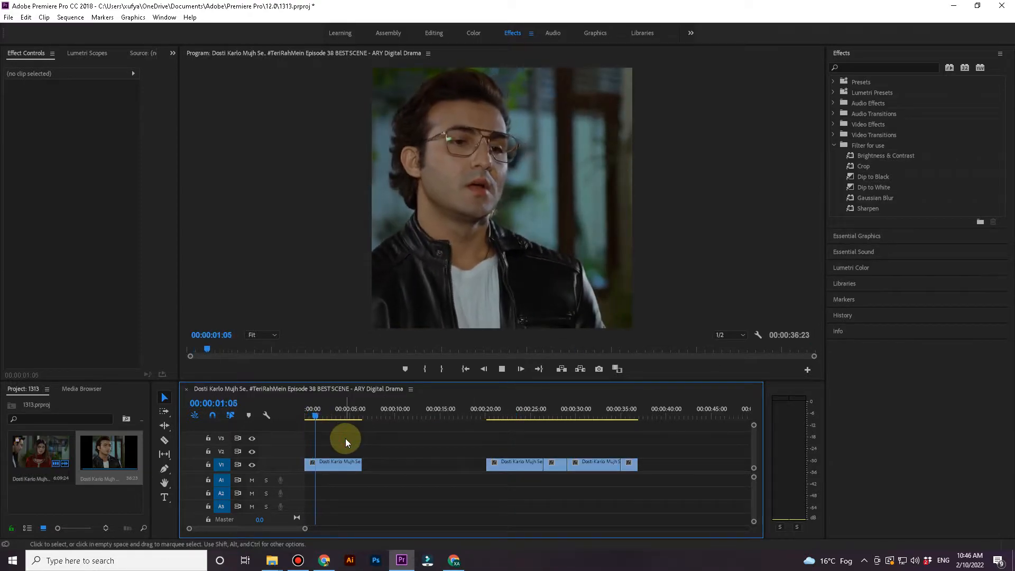
pyautogui.press('space')
pyautogui.hotkey('ctrl', 'k')
pyautogui.click(344, 465)
pyautogui.press('Delete')
# - Slow the first clip to 60% speed and place the second clip directly after it
pyautogui.rightClick(318, 465)
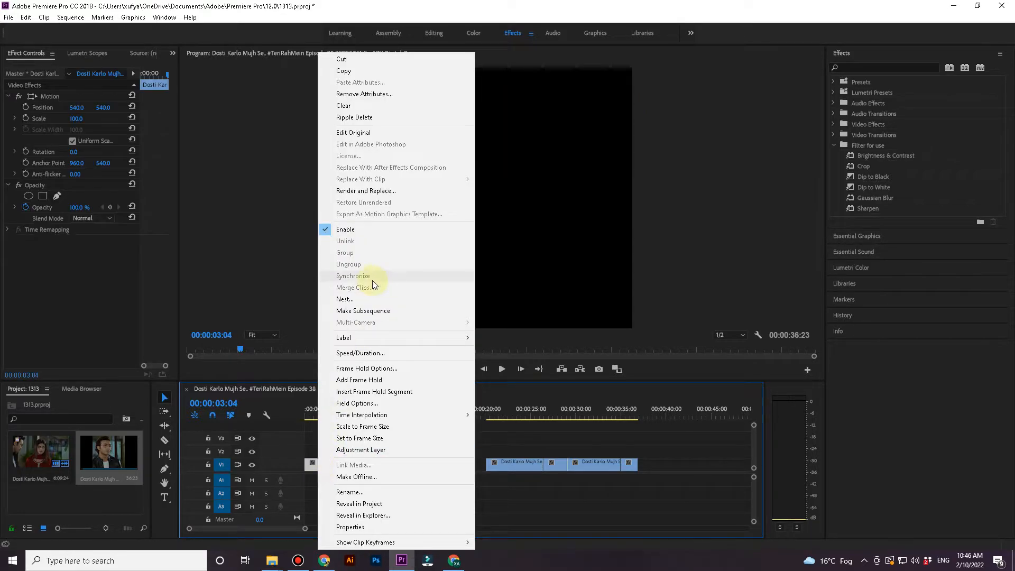
pyautogui.click(389, 352)
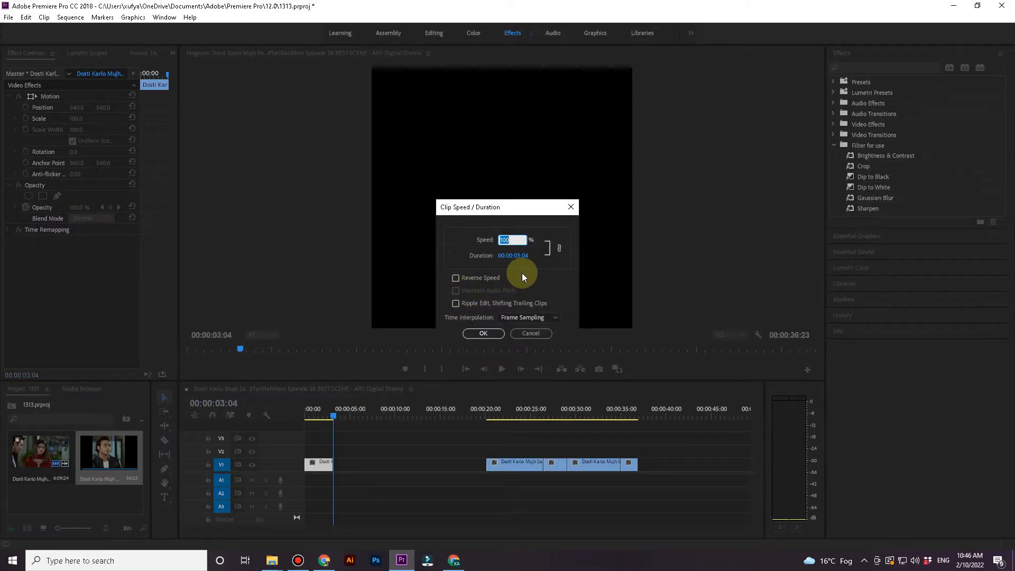
pyautogui.write('60')
pyautogui.click(487, 333)
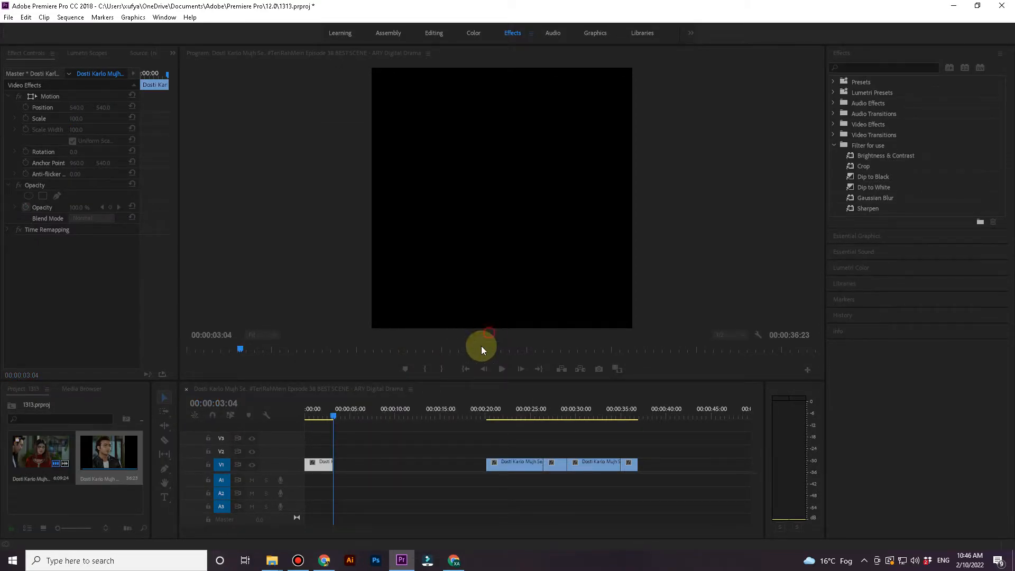
pyautogui.moveTo(487, 466); pyautogui.dragTo(381, 474)
# - Split the second clip at 00:00:07:09 and delete the footage after the cut
pyautogui.press('space')
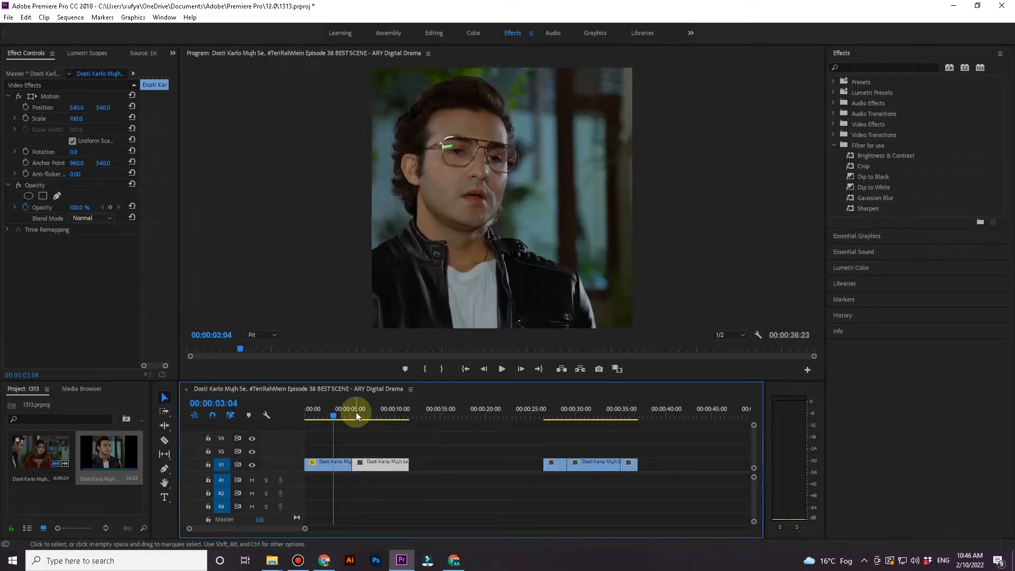
pyautogui.click(385, 436)
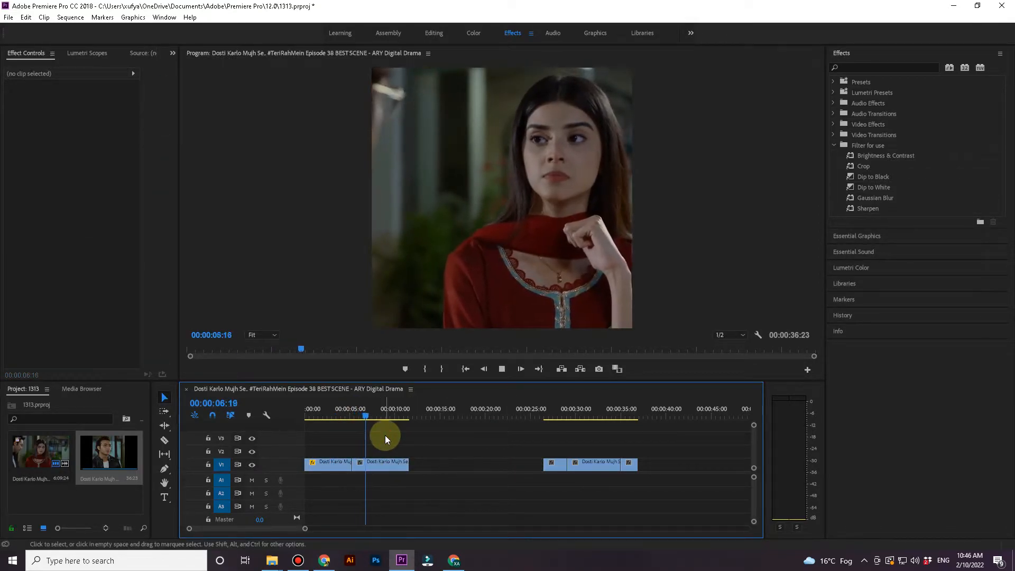
pyautogui.press('space')
pyautogui.press('Left')
pyautogui.press('Left')
pyautogui.press('Left')
pyautogui.press('Left')
pyautogui.press('Left')
pyautogui.press('Left')
pyautogui.press('Left')
pyautogui.press('Left')
pyautogui.press('Left')
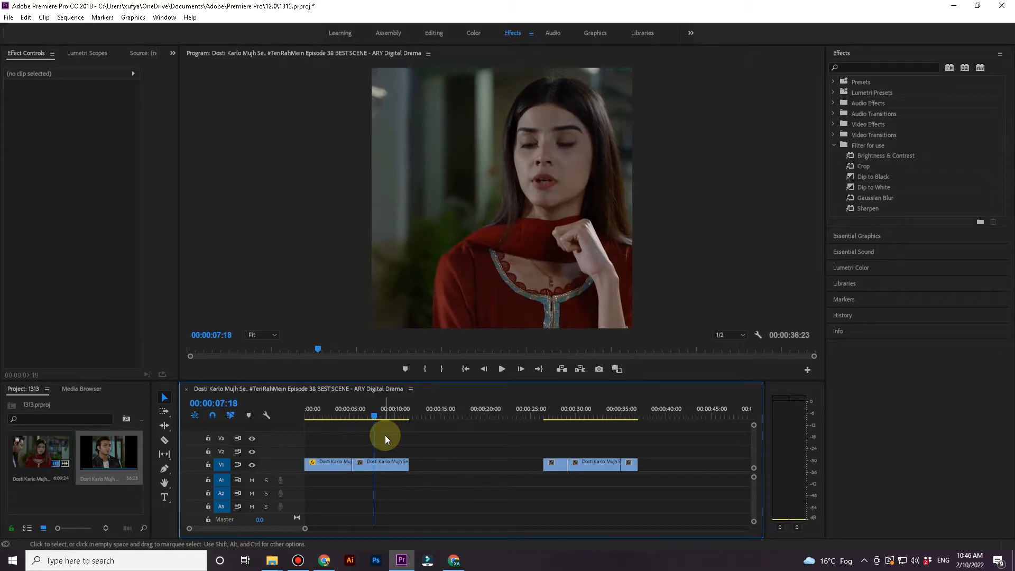
pyautogui.press('Left')
pyautogui.press('Left')
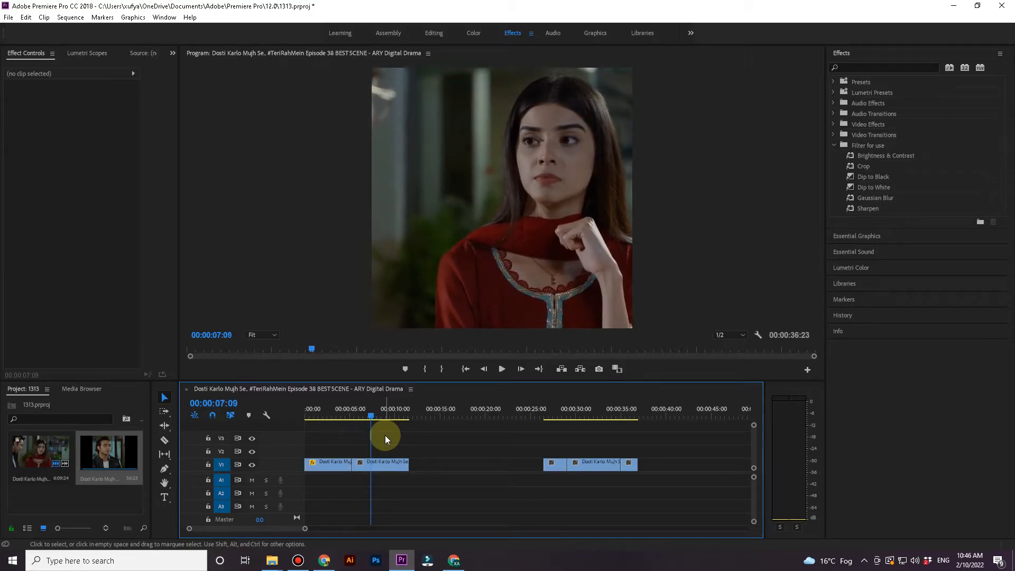
pyautogui.press('c')
pyautogui.click(373, 465)
pyautogui.press('v')
pyautogui.click(391, 465)
pyautogui.press('Delete')
# - Slow the remaining part of the second clip to 40% speed
pyautogui.rightClick(367, 468)
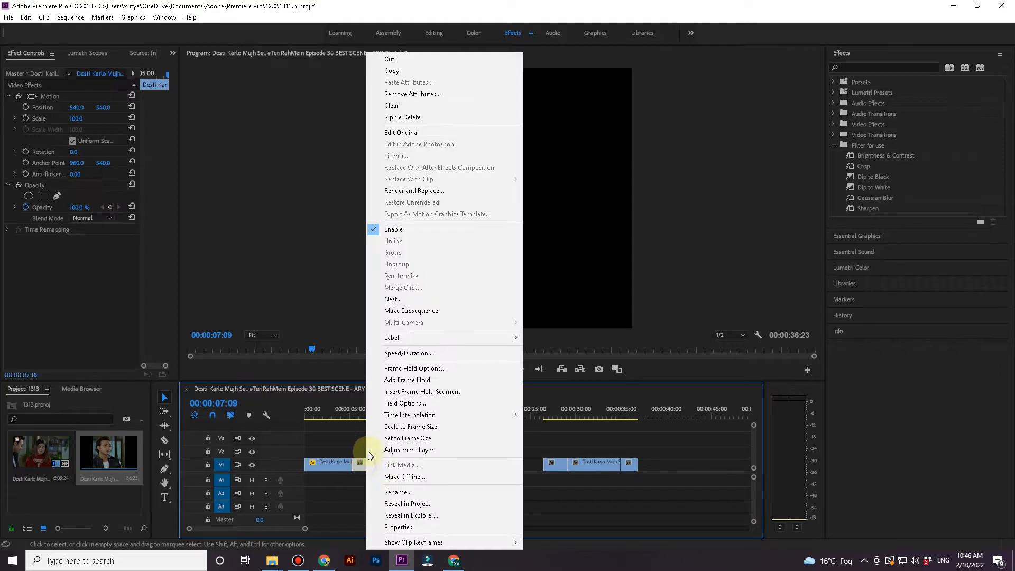
pyautogui.click(396, 354)
pyautogui.write('4')
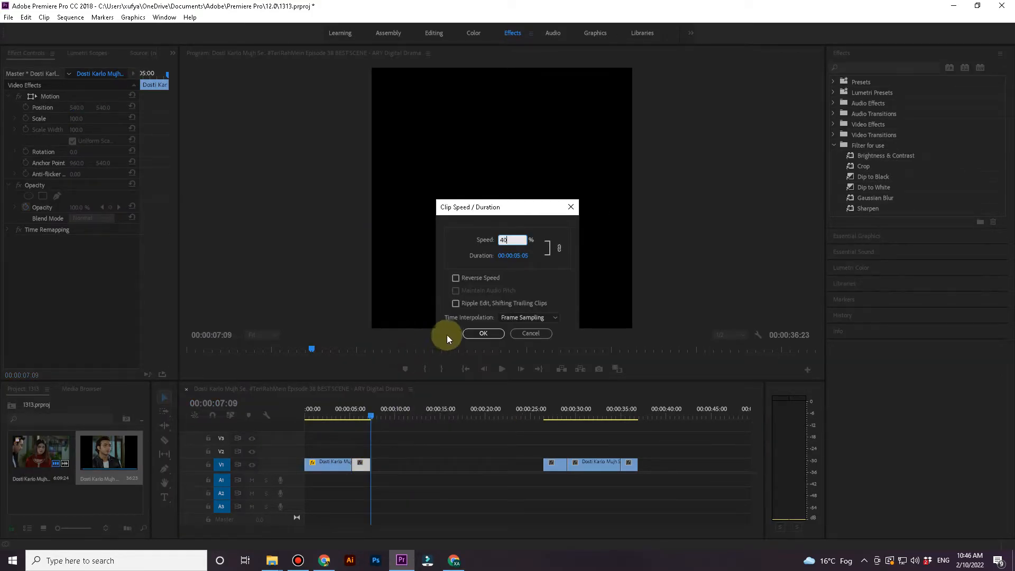
pyautogui.write('0')
pyautogui.click(467, 334)
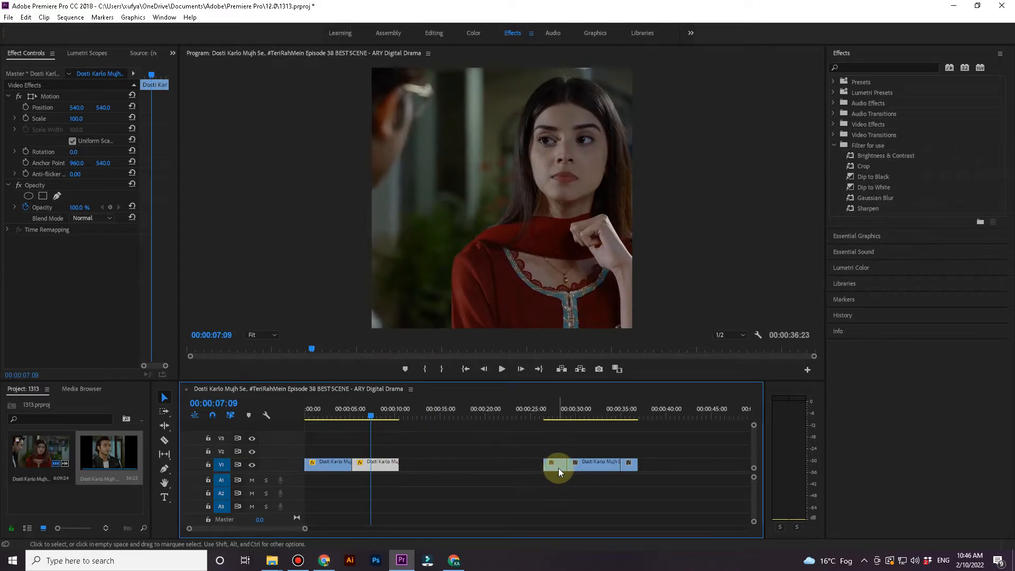
# - Place the third clip directly after the second and slow it to 40% speed
pyautogui.moveTo(558, 468); pyautogui.dragTo(417, 466)
pyautogui.click(401, 413)
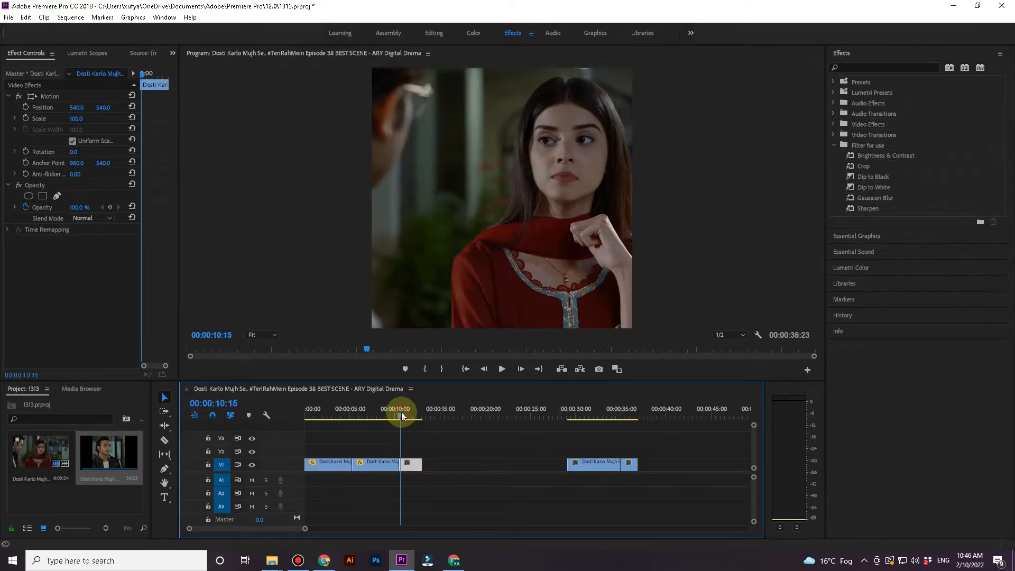
pyautogui.press('space')
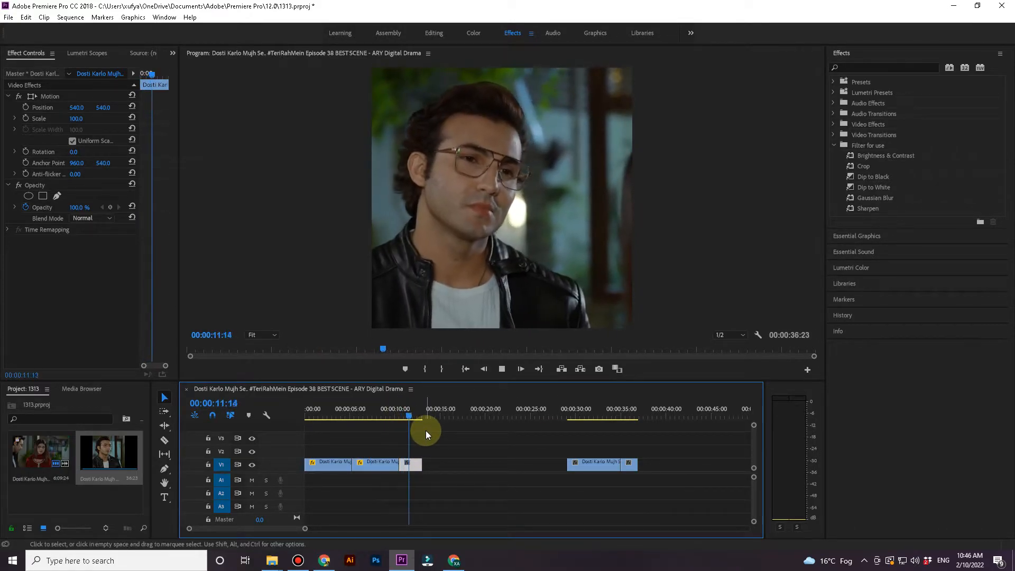
pyautogui.rightClick(411, 468)
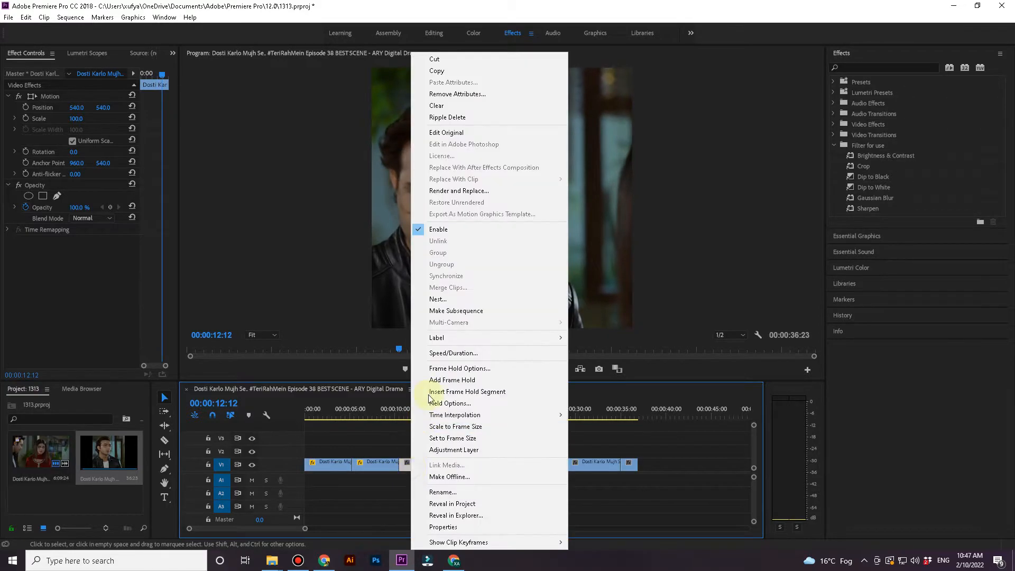
pyautogui.click(450, 352)
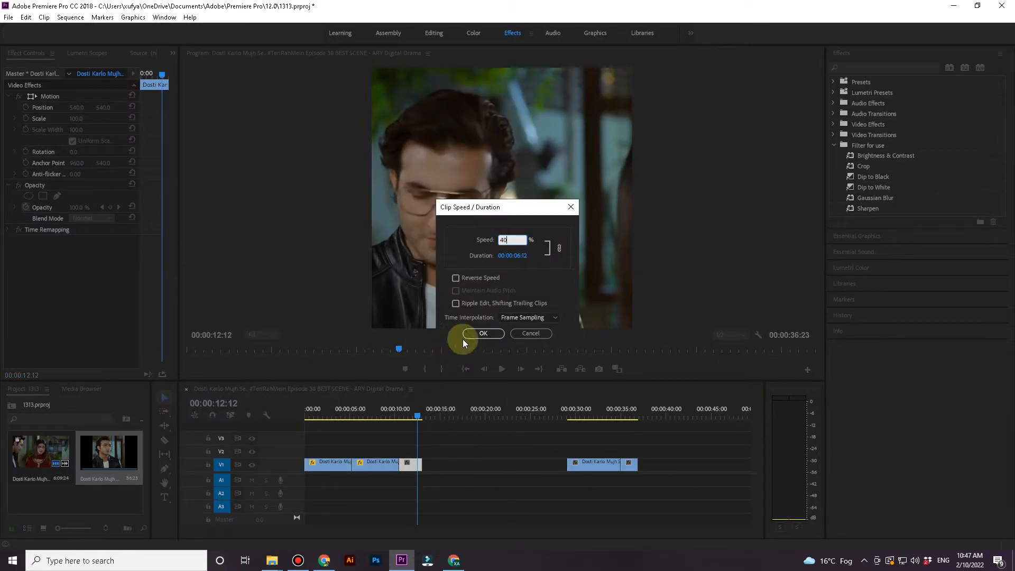
pyautogui.click(492, 332)
pyautogui.click(493, 449)
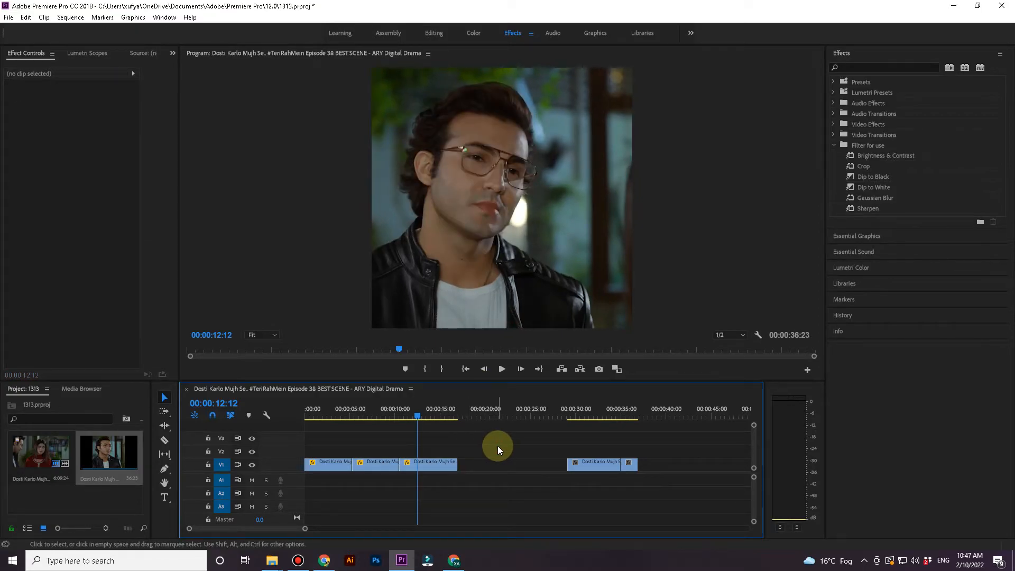
pyautogui.press('space')
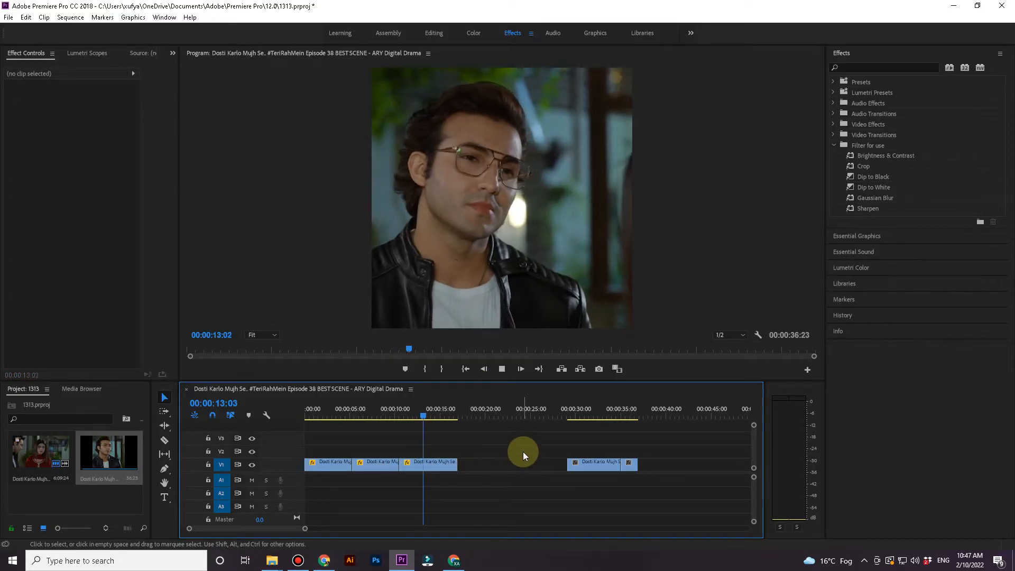
# - Place the fourth clip directly after the third and play it back from its start
pyautogui.click(591, 466)
pyautogui.moveTo(582, 469); pyautogui.dragTo(484, 465)
pyautogui.click(461, 414)
pyautogui.press('space')
pyautogui.click(500, 429)
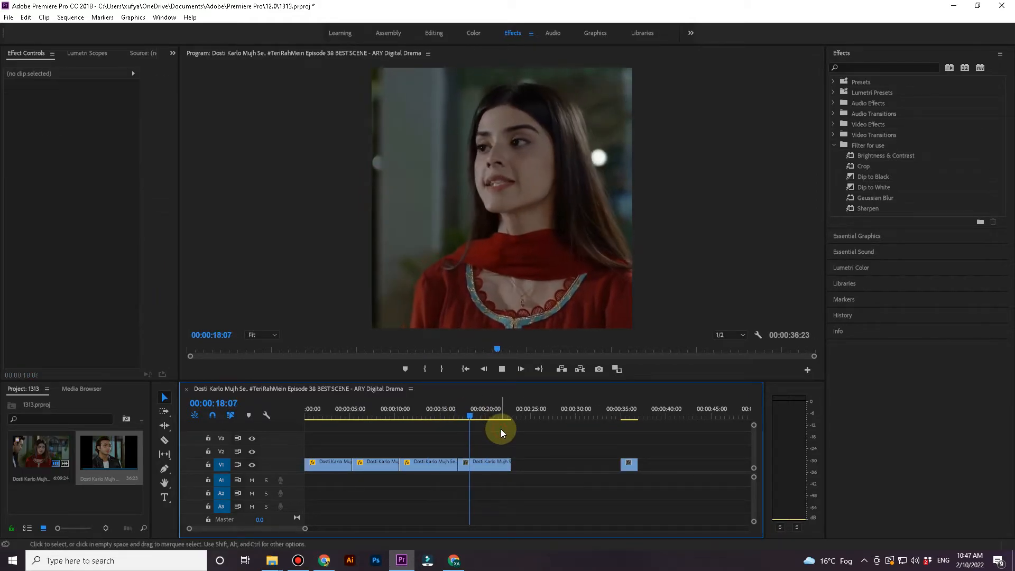
# - Split the fourth clip at 00:00:17:21 and delete the footage after the cut
pyautogui.press('space')
pyautogui.press('j')
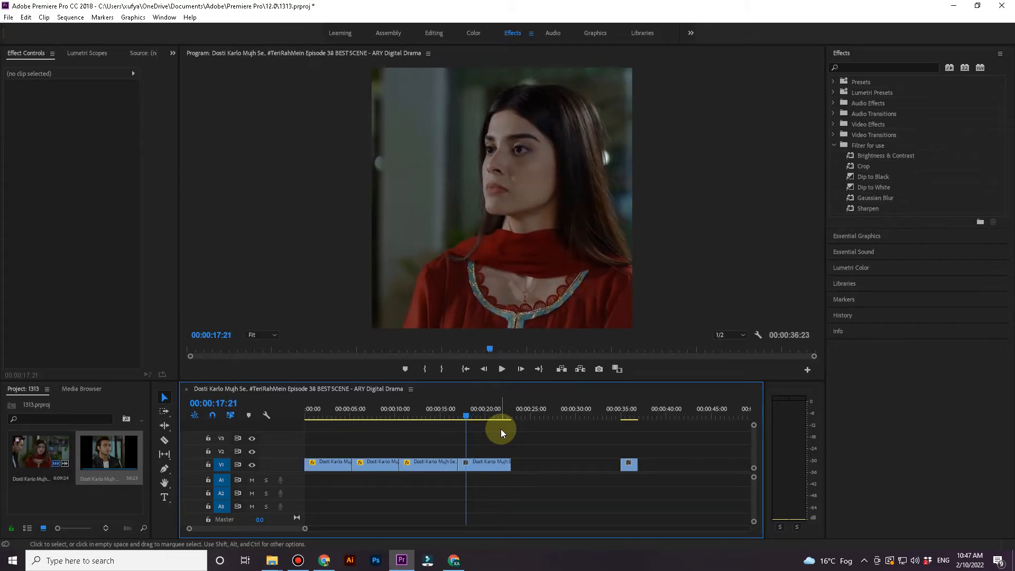
pyautogui.press('c')
pyautogui.press('v')
pyautogui.click(480, 465)
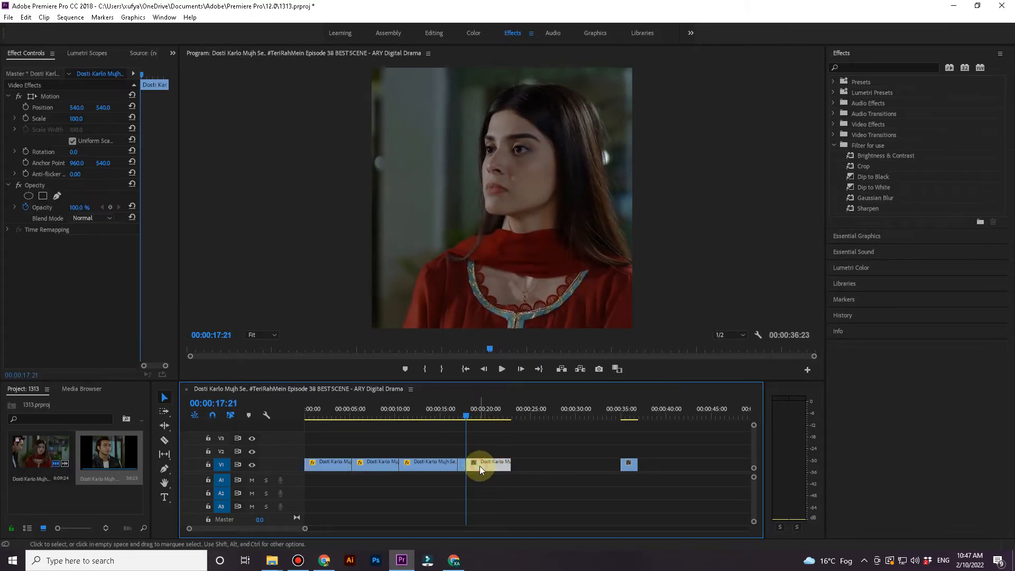
pyautogui.press('Delete')
# - Slow the remaining part of the fourth clip to 40% speed
pyautogui.rightClick(463, 465)
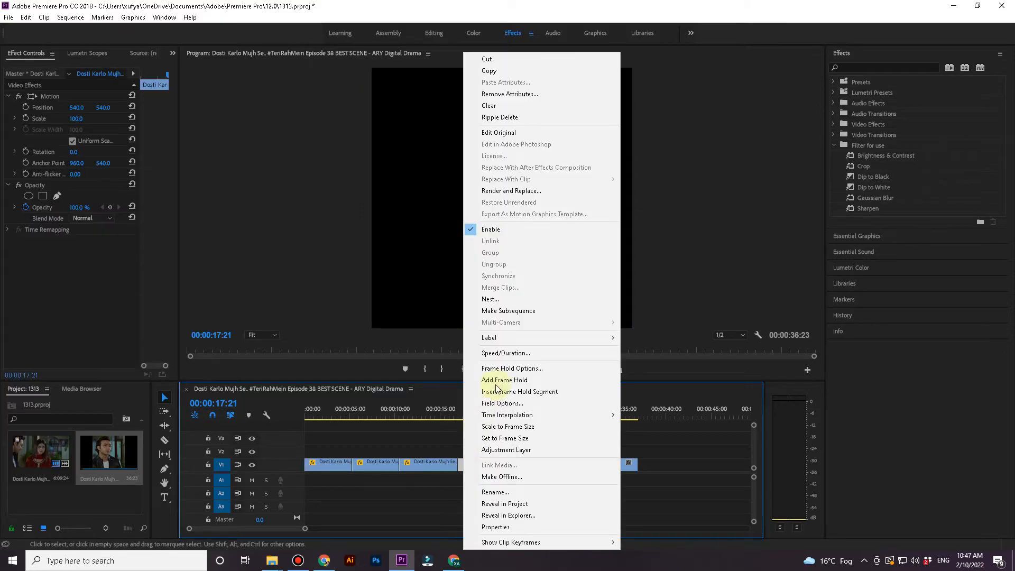
pyautogui.click(521, 350)
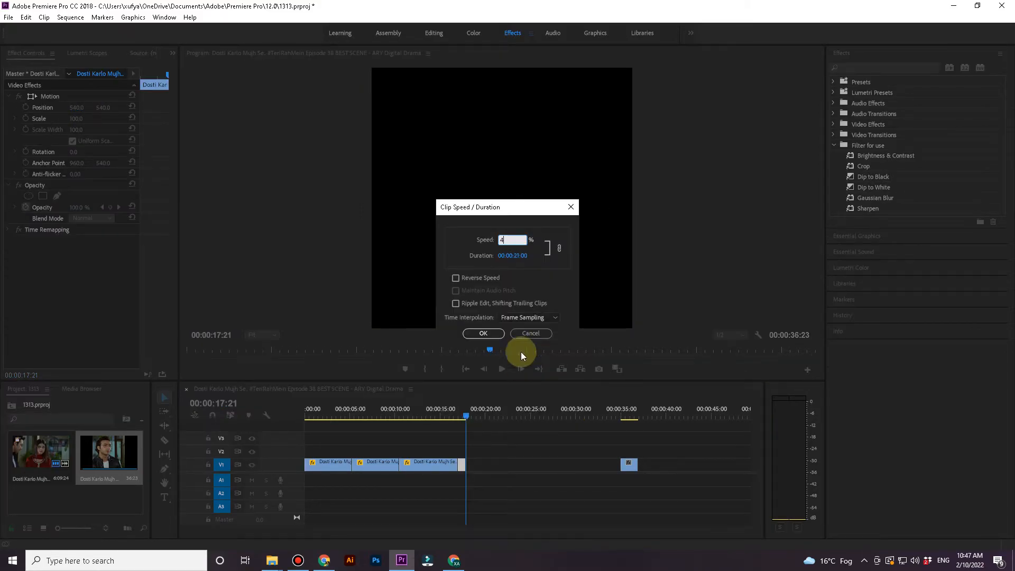
pyautogui.write('40')
pyautogui.click(459, 338)
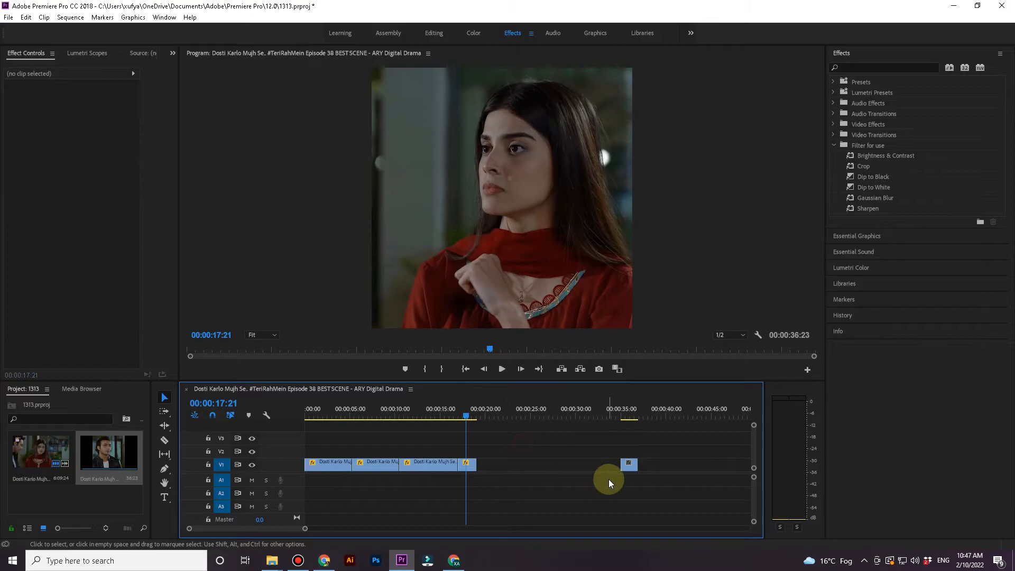
# - Try placing the last clip directly after the fourth, and move it away again to leave a gap
pyautogui.moveTo(630, 465); pyautogui.dragTo(490, 468)
pyautogui.click(483, 415)
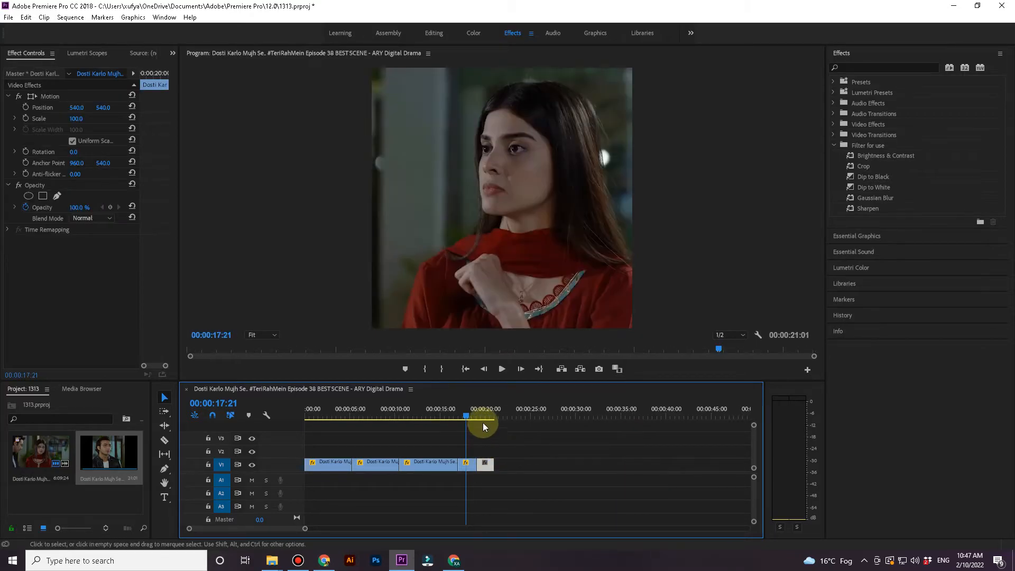
pyautogui.rightClick(490, 472)
pyautogui.click(653, 470)
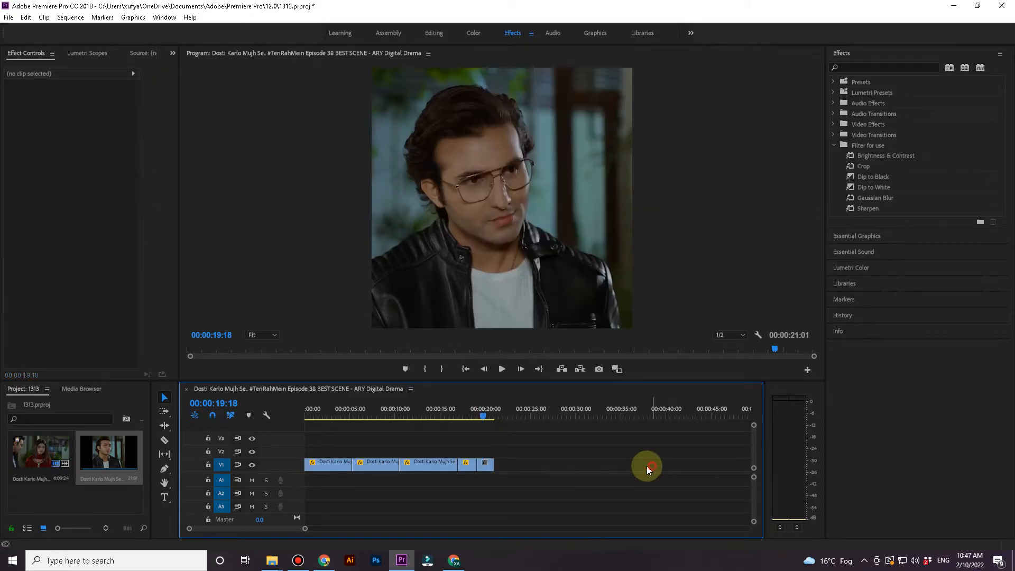
pyautogui.hotkey('ctrl', 'z')
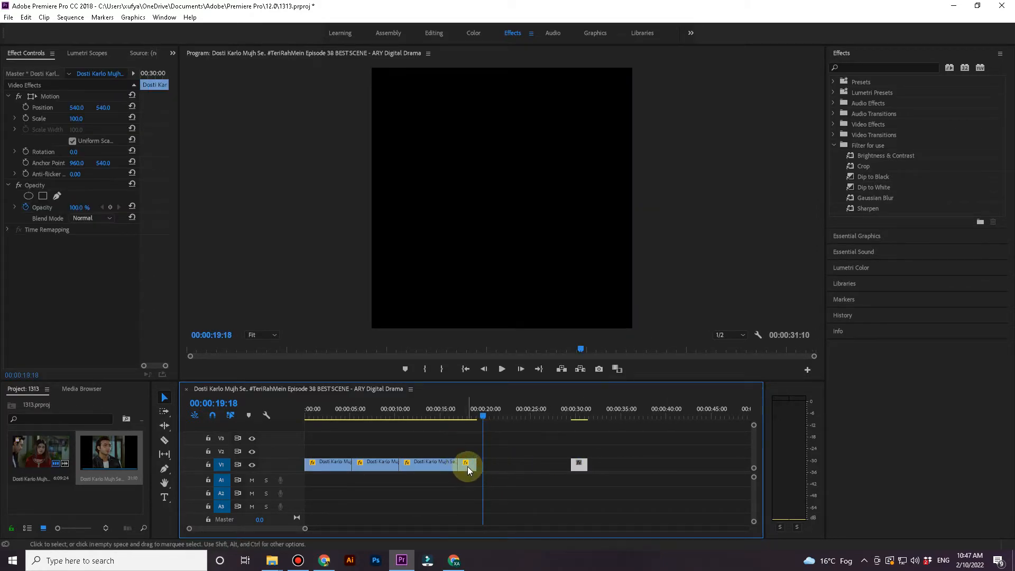
# - Set the fourth clip's speed to 30%
pyautogui.rightClick(468, 470)
pyautogui.click(501, 352)
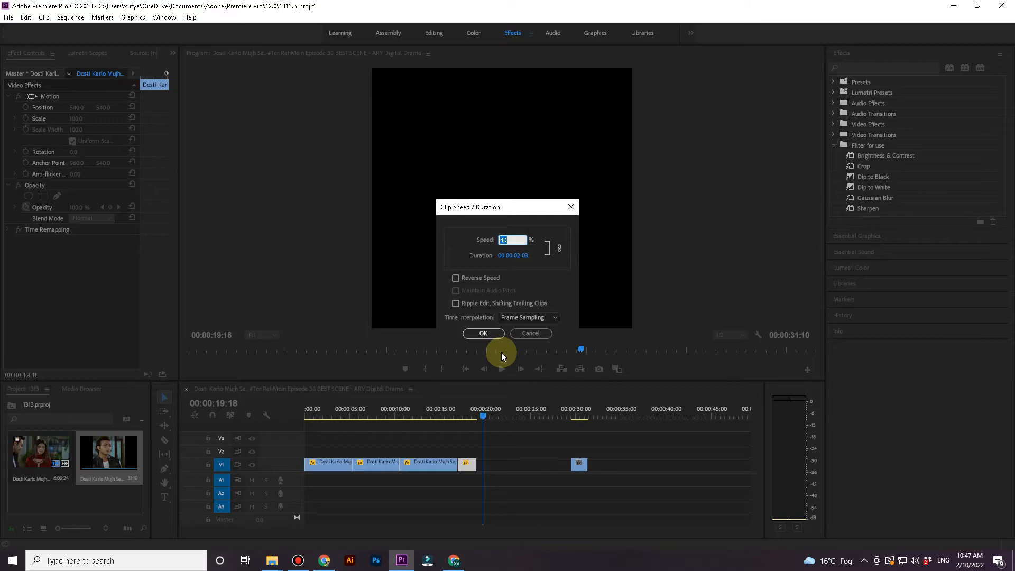
pyautogui.write('30')
pyautogui.click(484, 333)
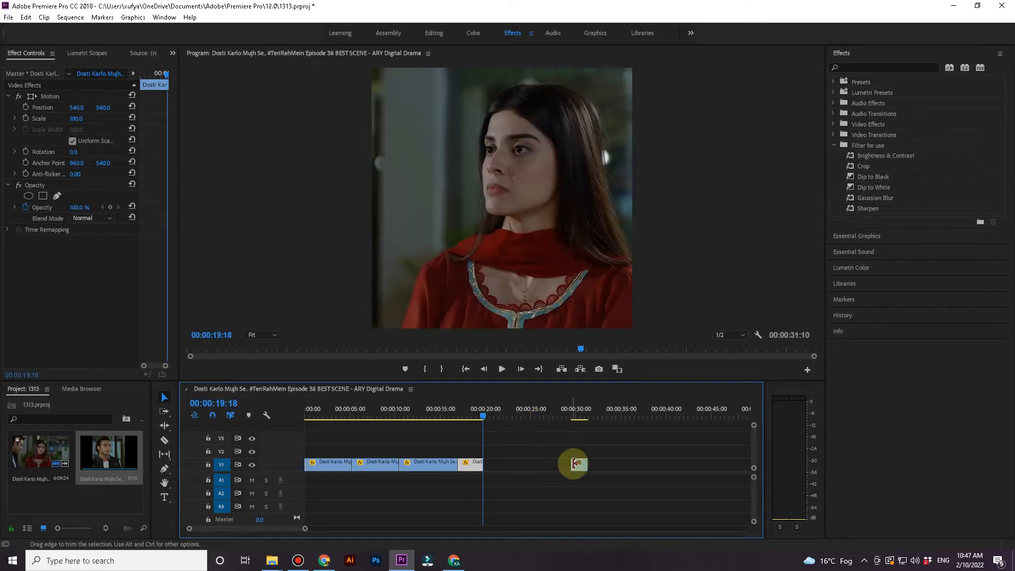
# - Place the last clip directly after the fourth and slow it to 40% speed
pyautogui.moveTo(578, 465); pyautogui.dragTo(494, 468)
pyautogui.rightClick(491, 465)
pyautogui.click(539, 355)
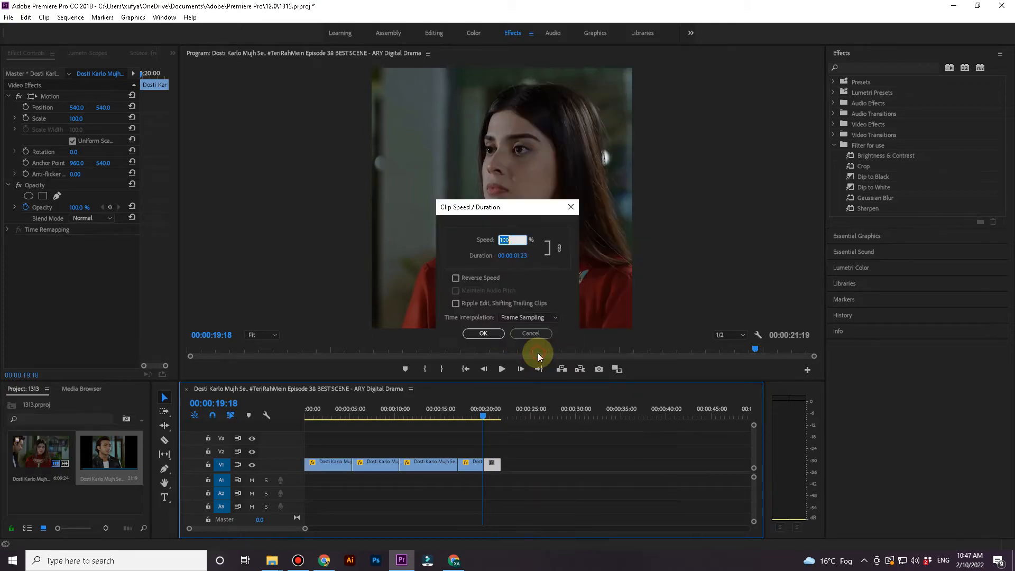
pyautogui.write('40')
pyautogui.click(485, 333)
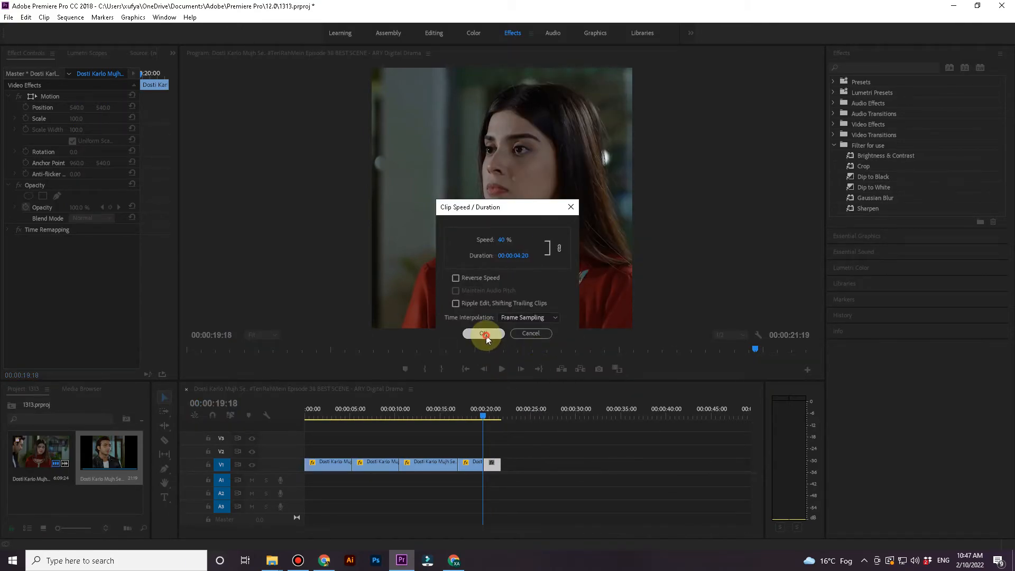
# - Add Dip to White transitions at the joins between the clips on V1
pyautogui.moveTo(867, 176); pyautogui.dragTo(400, 465)
pyautogui.moveTo(872, 177); pyautogui.dragTo(479, 475)
# - Import the Rafta Rafta Sanam WhatsApp status video from the Video folder and place it on V2 at the start of the sequence
pyautogui.hotkey('ctrl', 'i')
pyautogui.click(165, 44)
pyautogui.doubleClick(351, 108)
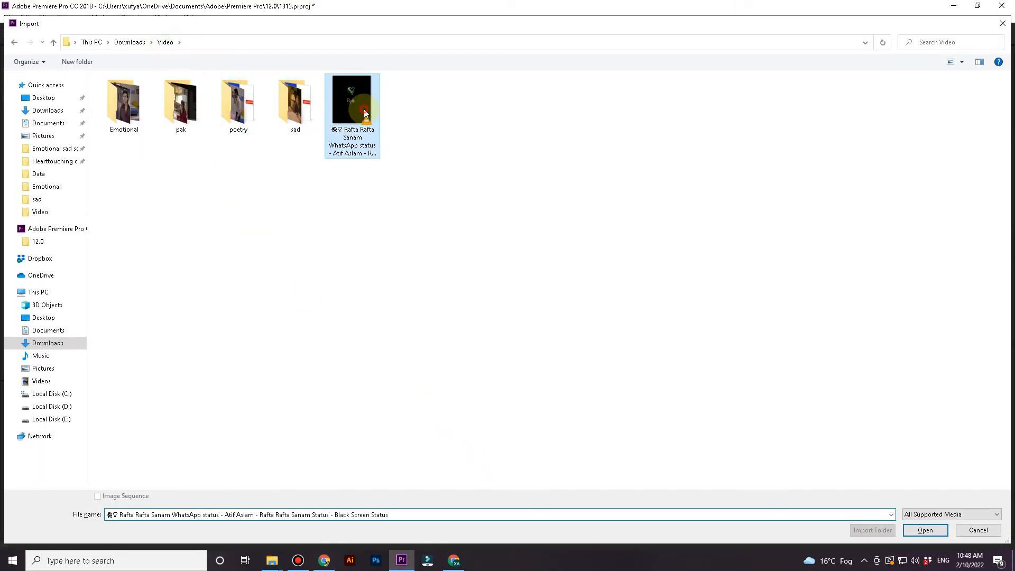
pyautogui.moveTo(42, 480); pyautogui.dragTo(306, 452)
# - Unlink the imported song video from its audio and delete its picture track from V2
pyautogui.rightClick(346, 450)
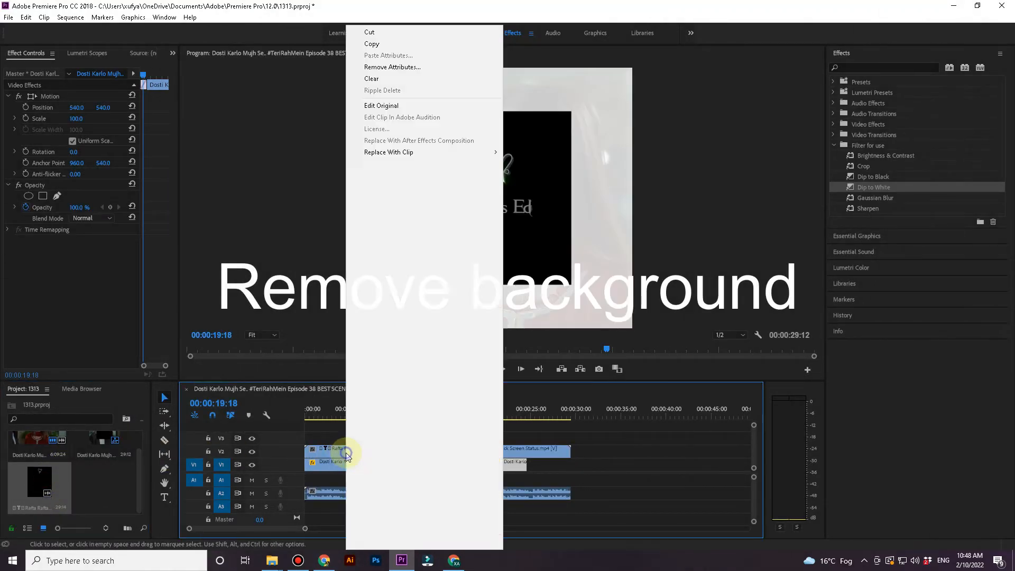
pyautogui.click(412, 203)
pyautogui.press('Delete')
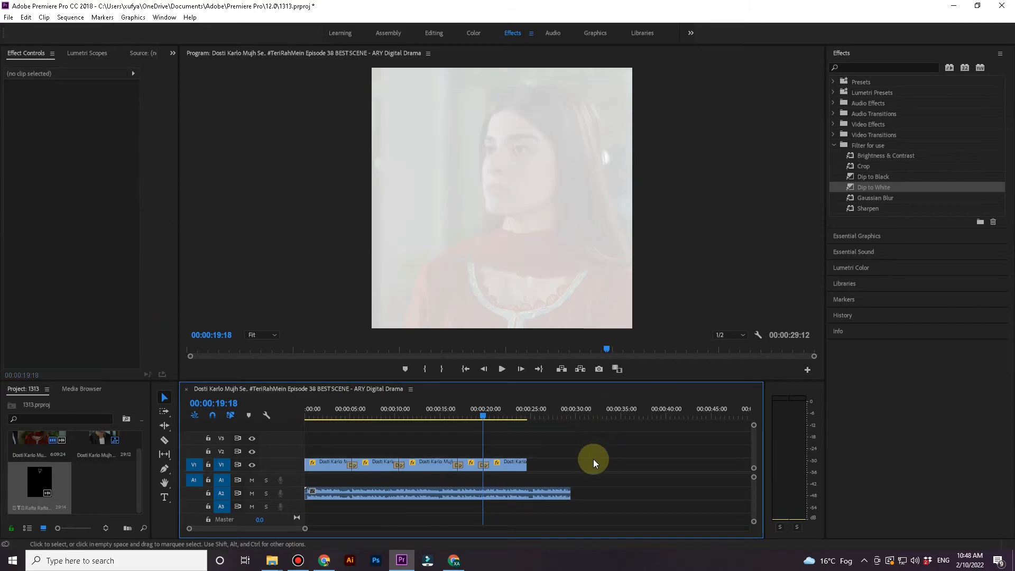
# - Trim the song audio to end with the last clip, and apply default transitions to the ends of the video and audio
pyautogui.moveTo(572, 492); pyautogui.dragTo(535, 491)
pyautogui.moveTo(537, 487); pyautogui.dragTo(526, 487)
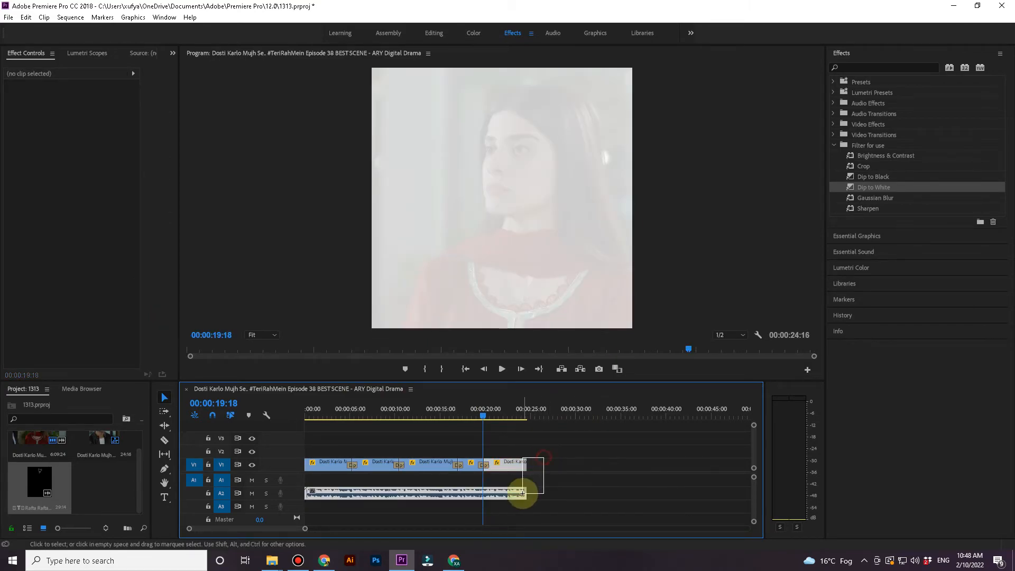
pyautogui.rightClick(526, 487)
pyautogui.click(603, 469)
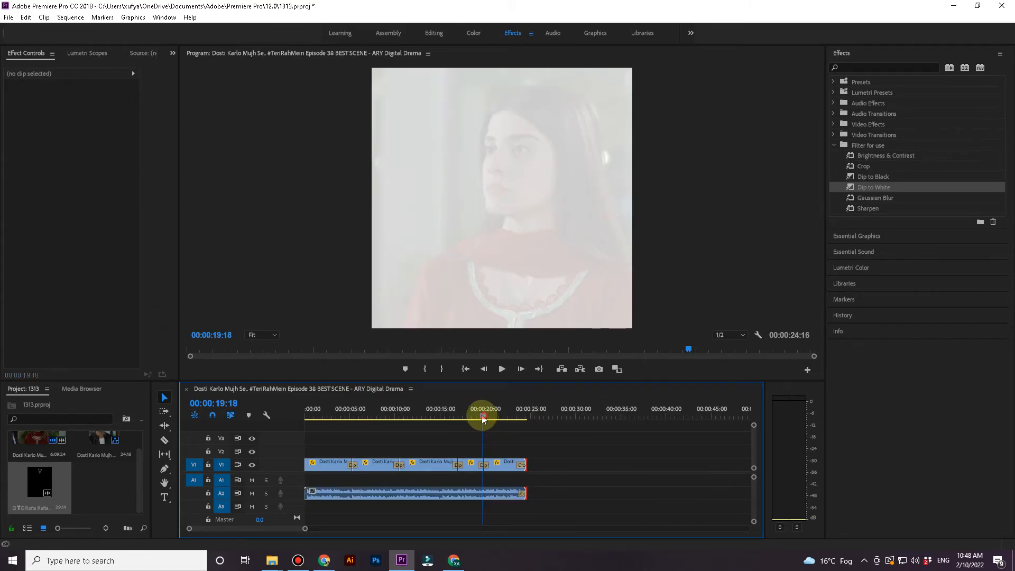
# - Play the edited sequence from the beginning to review it
pyautogui.moveTo(483, 414); pyautogui.dragTo(277, 414)
pyautogui.press('space')
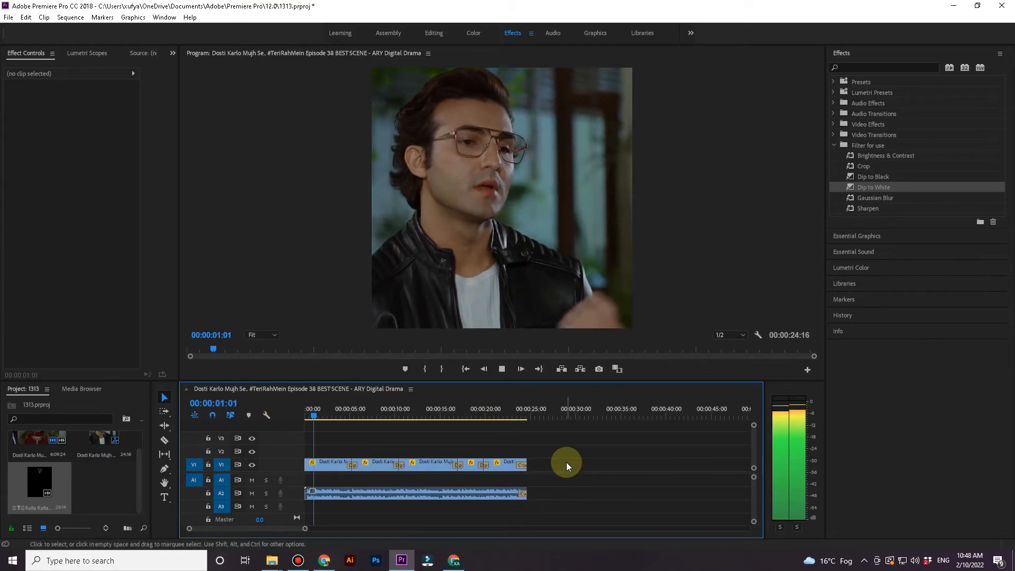